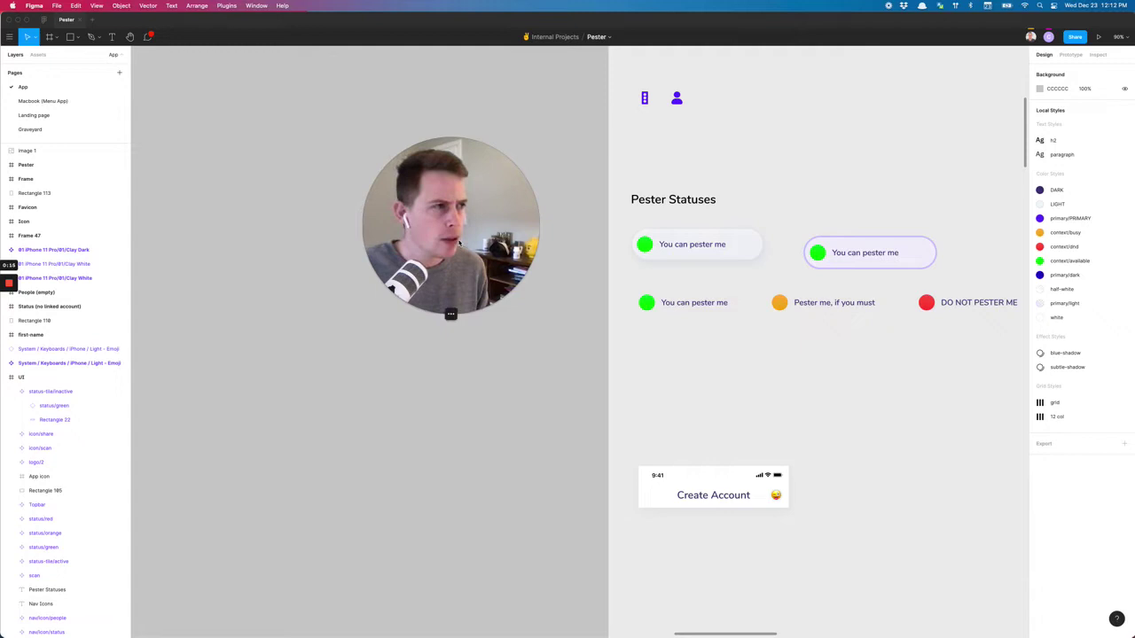
# Move the inactive 'You can pester me' tile out of its frame onto the bare canvas
pyautogui.click(434, 315)
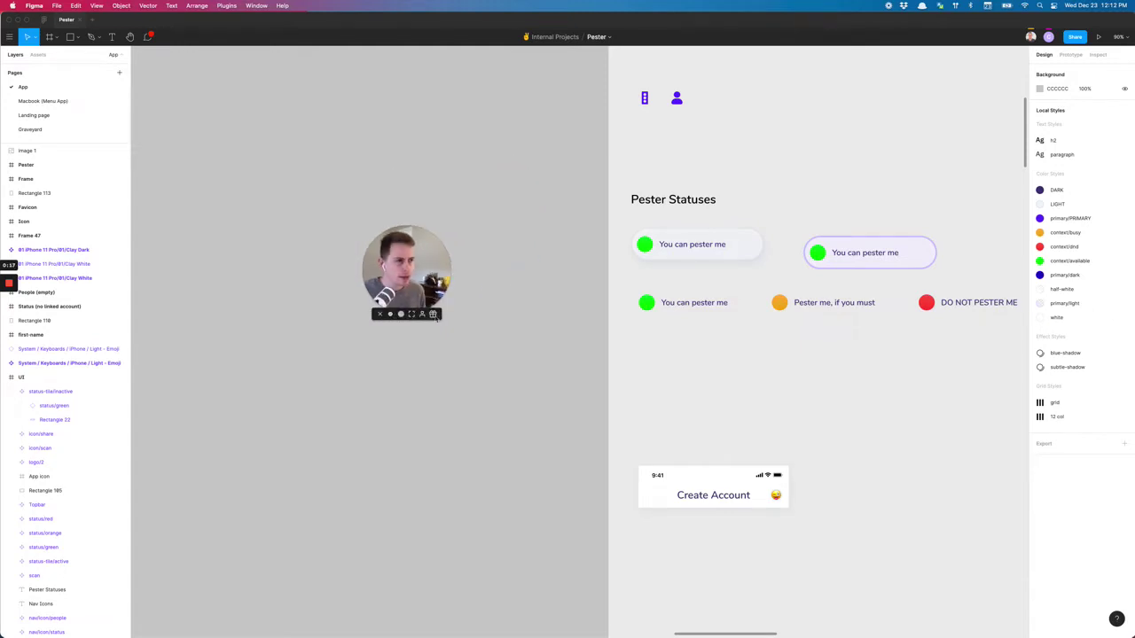
pyautogui.hscroll(5, 442, 438)
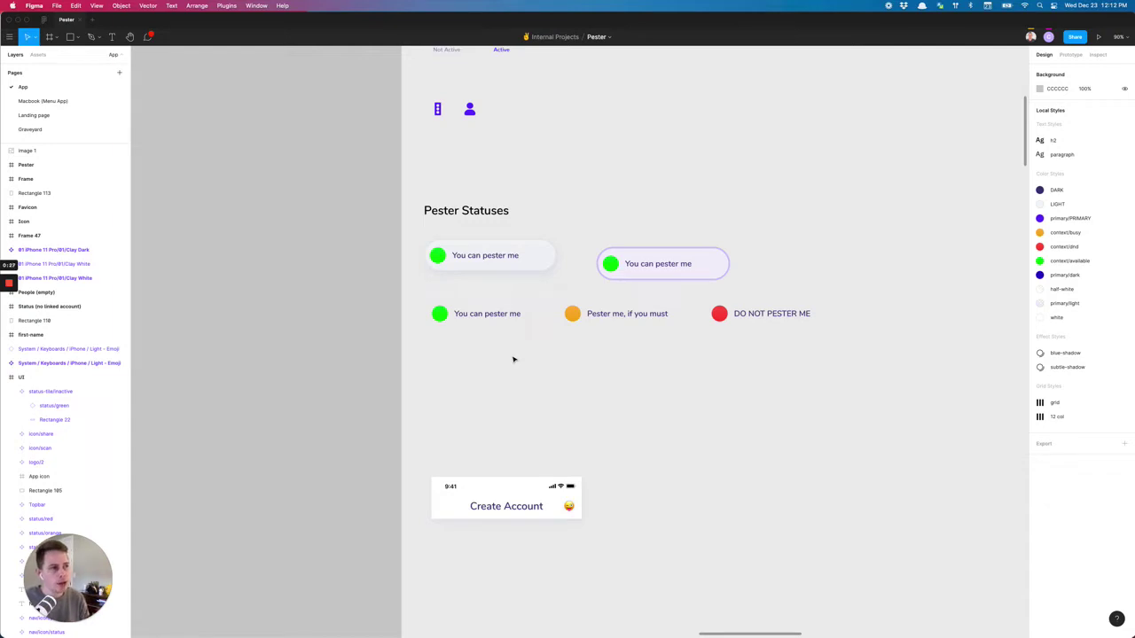
pyautogui.click(490, 261)
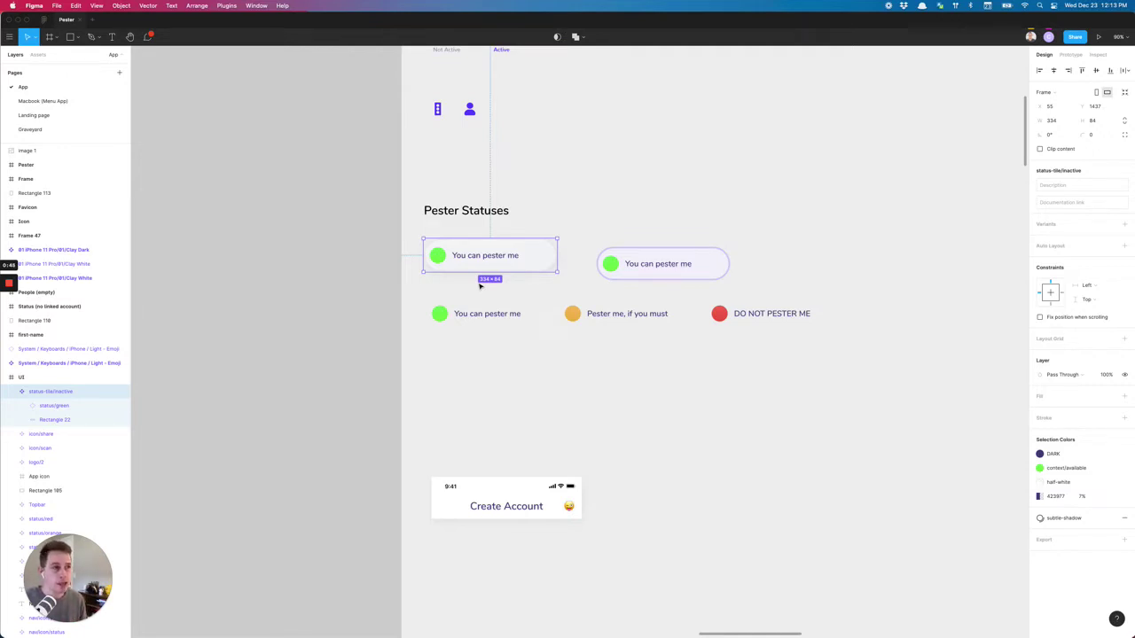
pyautogui.moveTo(482, 261); pyautogui.dragTo(220, 304)
pyautogui.hscroll(-2, 337, 334)
pyautogui.hscroll(-4, 337, 334)
pyautogui.scroll(-1, 337, 333)
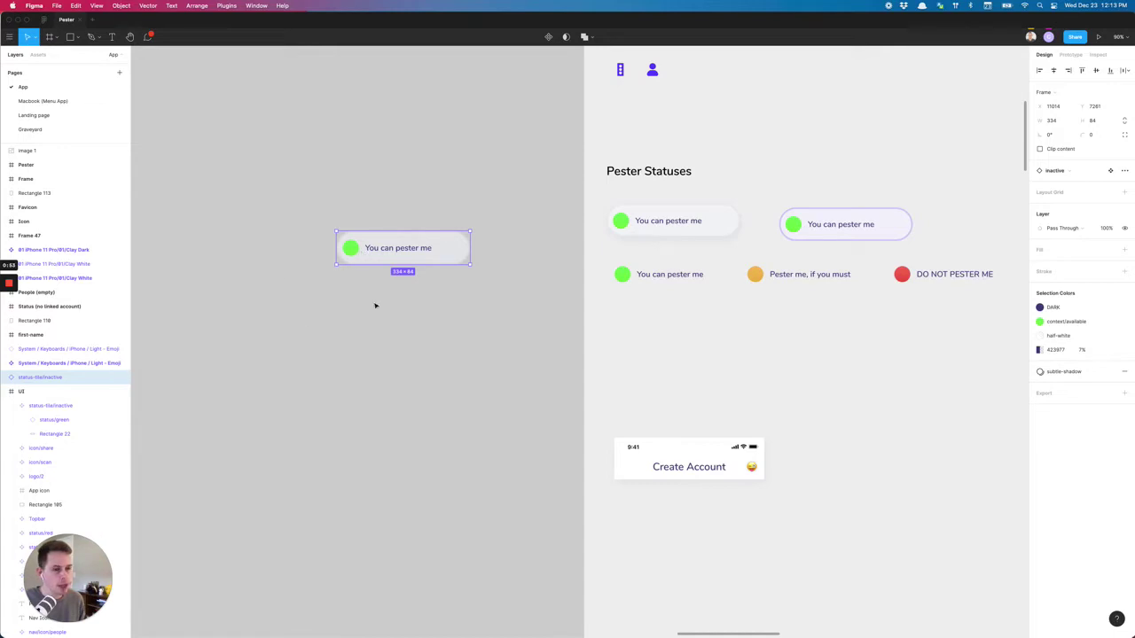
# Swap the tile instance to the active variant
pyautogui.click(1063, 171)
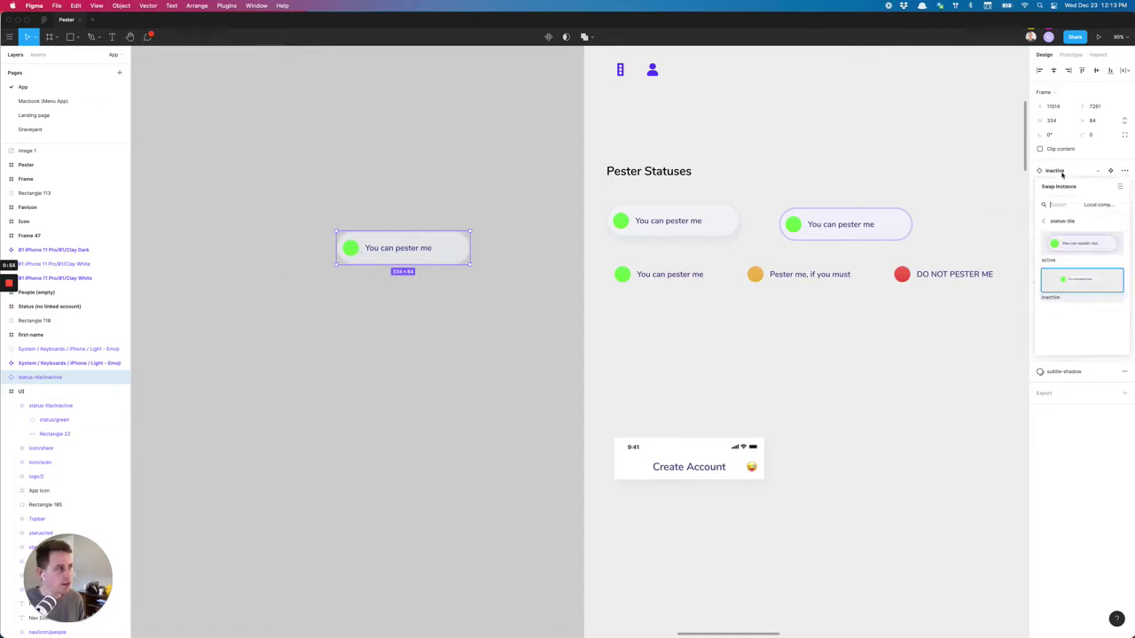
pyautogui.click(1064, 288)
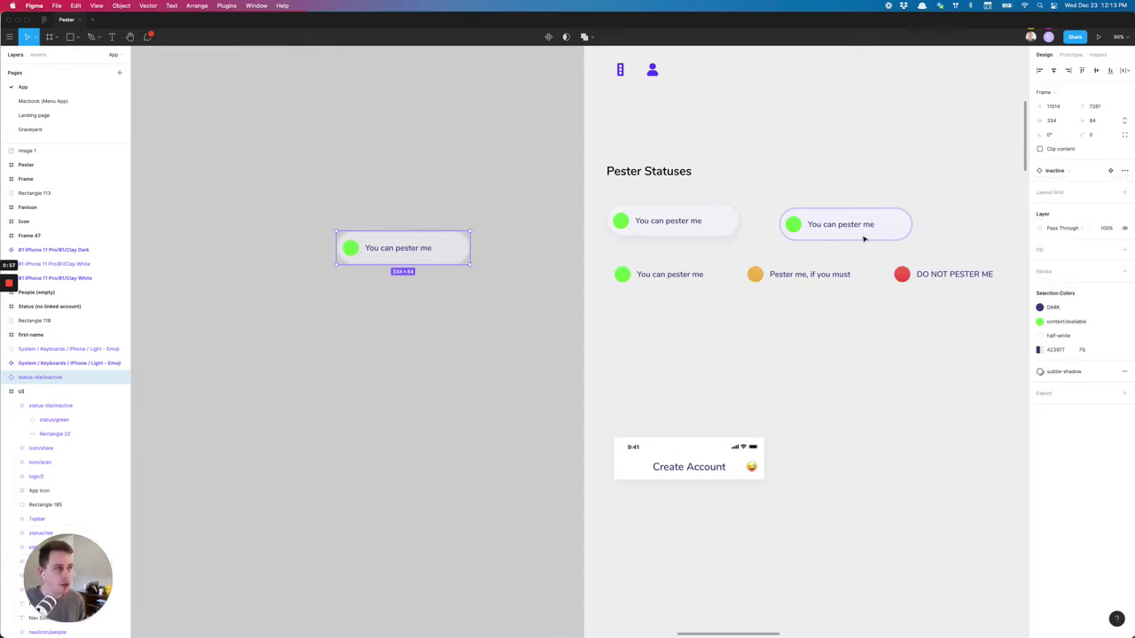
pyautogui.click(1058, 178)
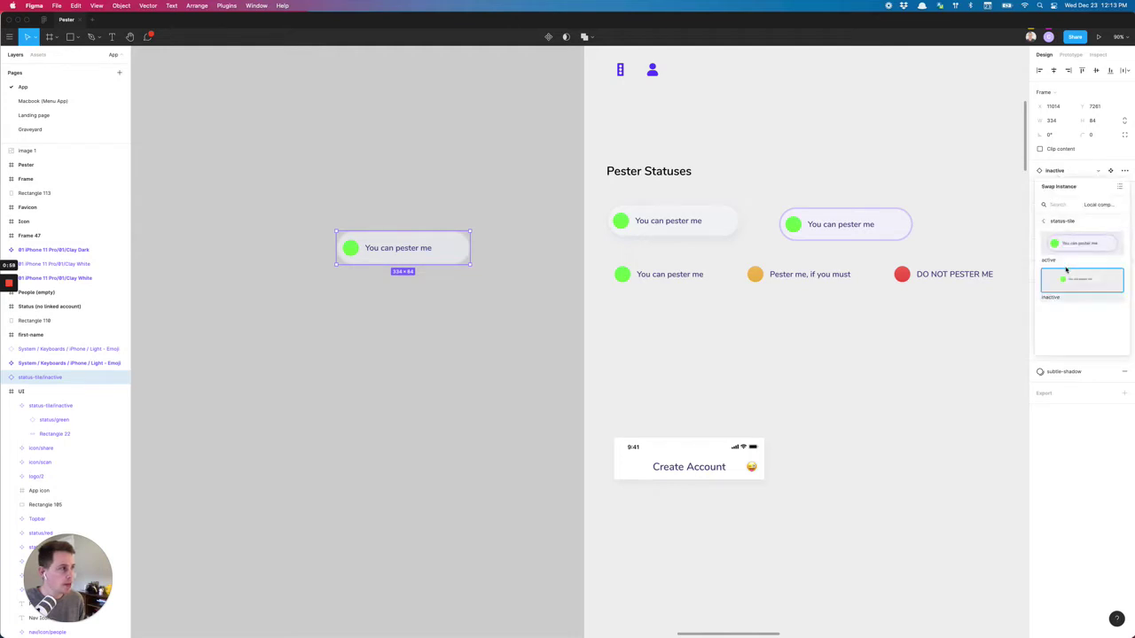
pyautogui.click(1064, 266)
pyautogui.click(431, 334)
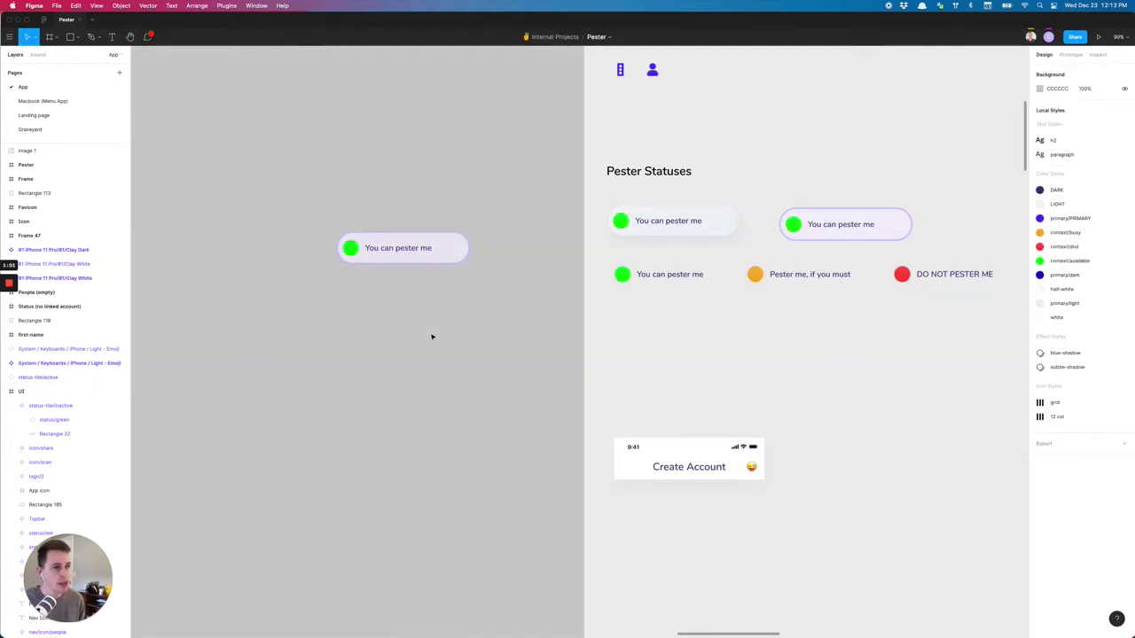
# Swap the tile's green status to the red 'DO NOT PESTER ME' status
pyautogui.click(377, 255)
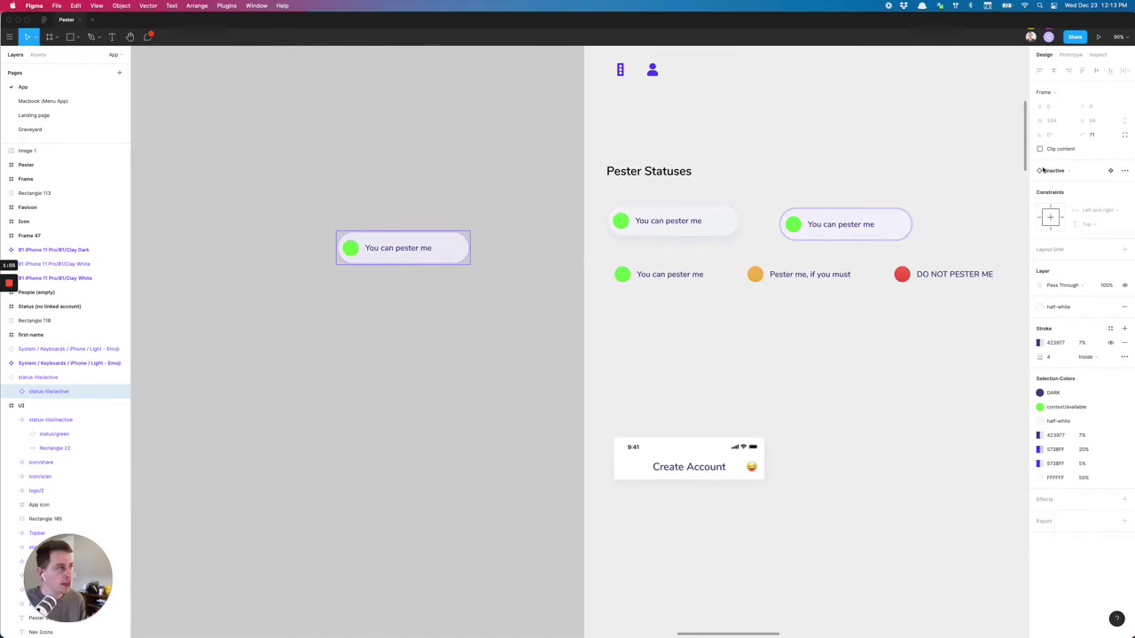
pyautogui.doubleClick(385, 256)
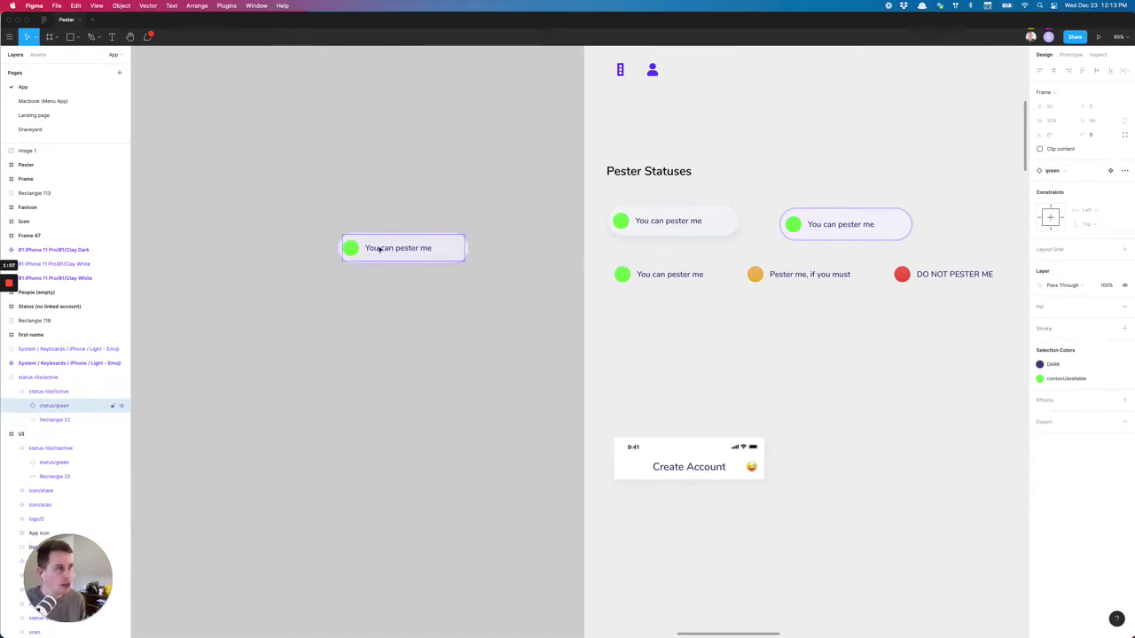
pyautogui.click(1080, 172)
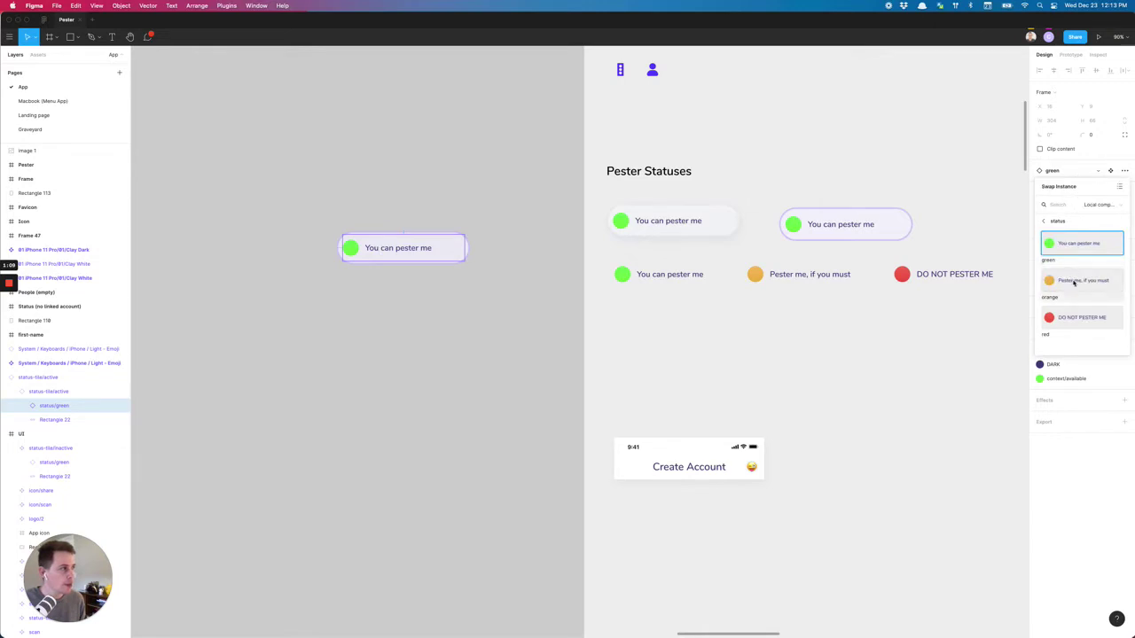
pyautogui.click(1078, 317)
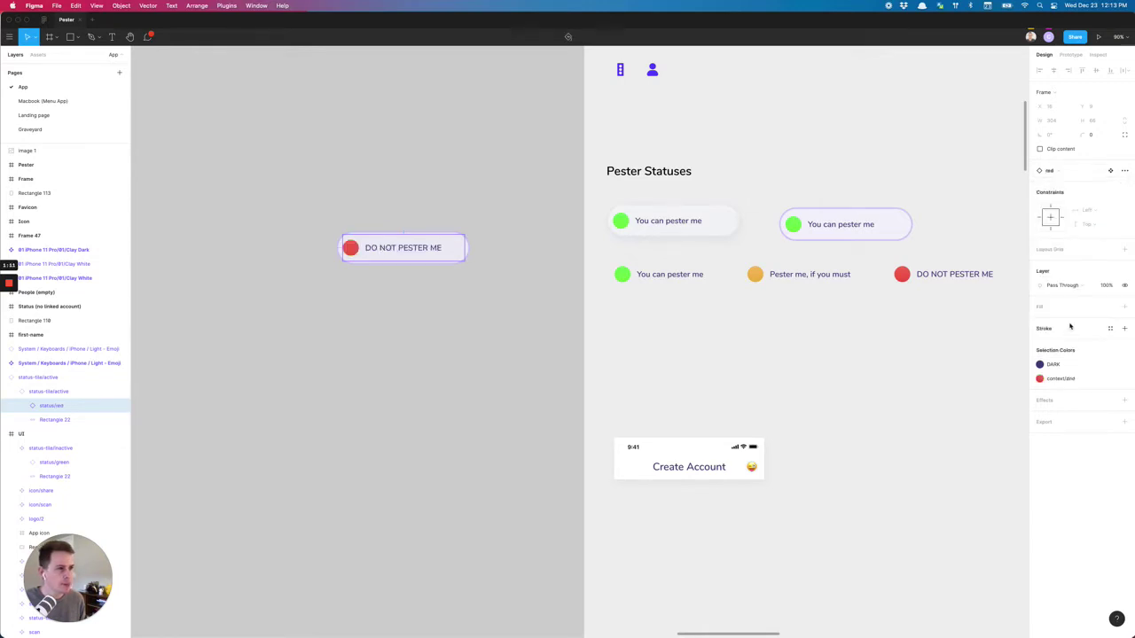
pyautogui.click(570, 408)
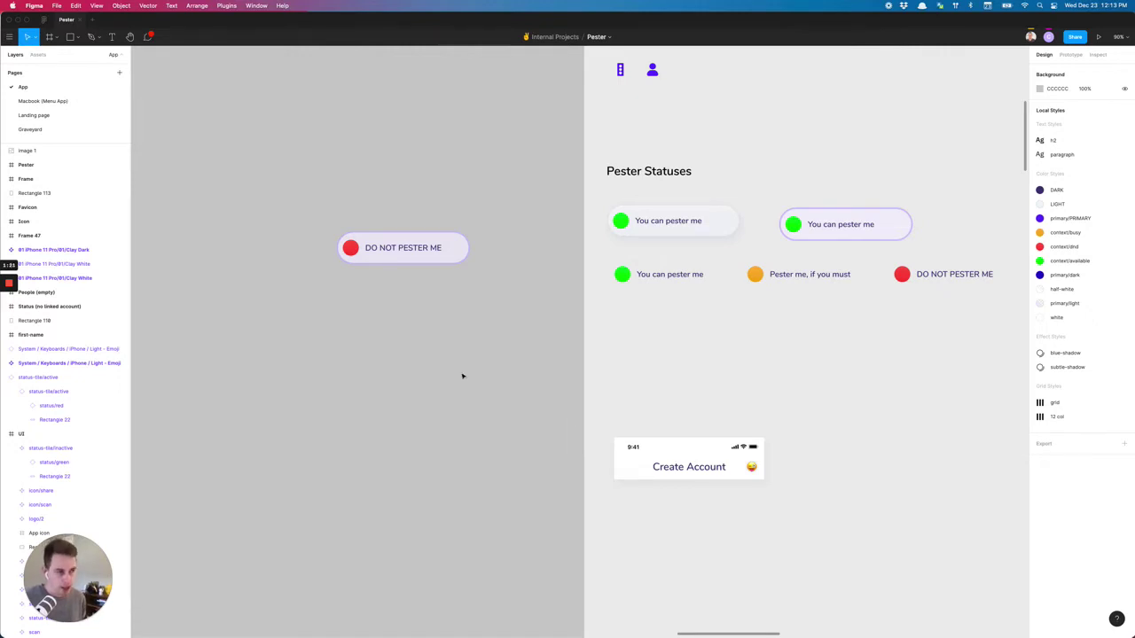
# Undo the status and variant swaps, returning the tile to its inactive state
pyautogui.press('super+z')
pyautogui.hotkey('shift', 'Return')
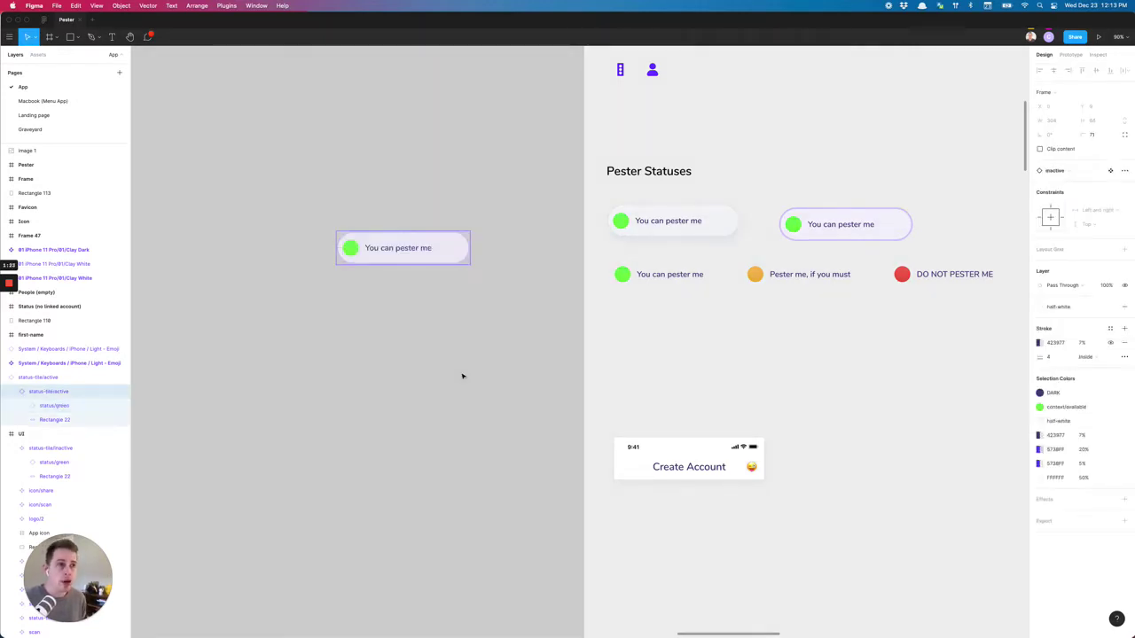
pyautogui.hotkey('shift', 'Return')
pyautogui.press('super+z')
pyautogui.press('super+z')
pyautogui.press('super+z')
pyautogui.press('super+z')
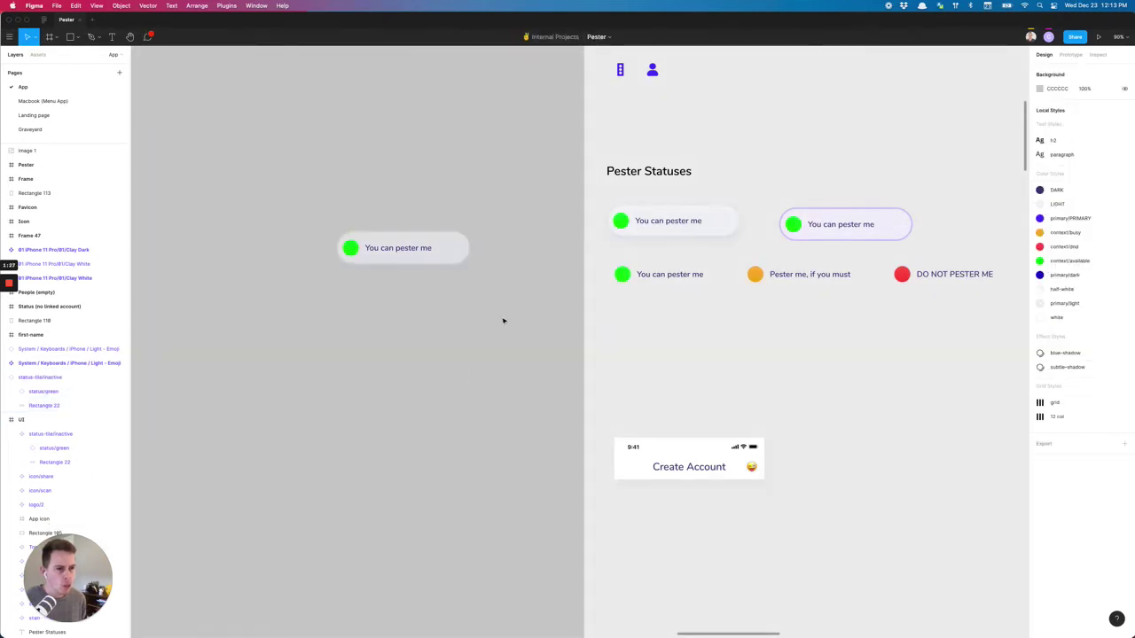
# Delete the floating tile copy and drag the original inactive tile out of the Pester frame
pyautogui.click(645, 227)
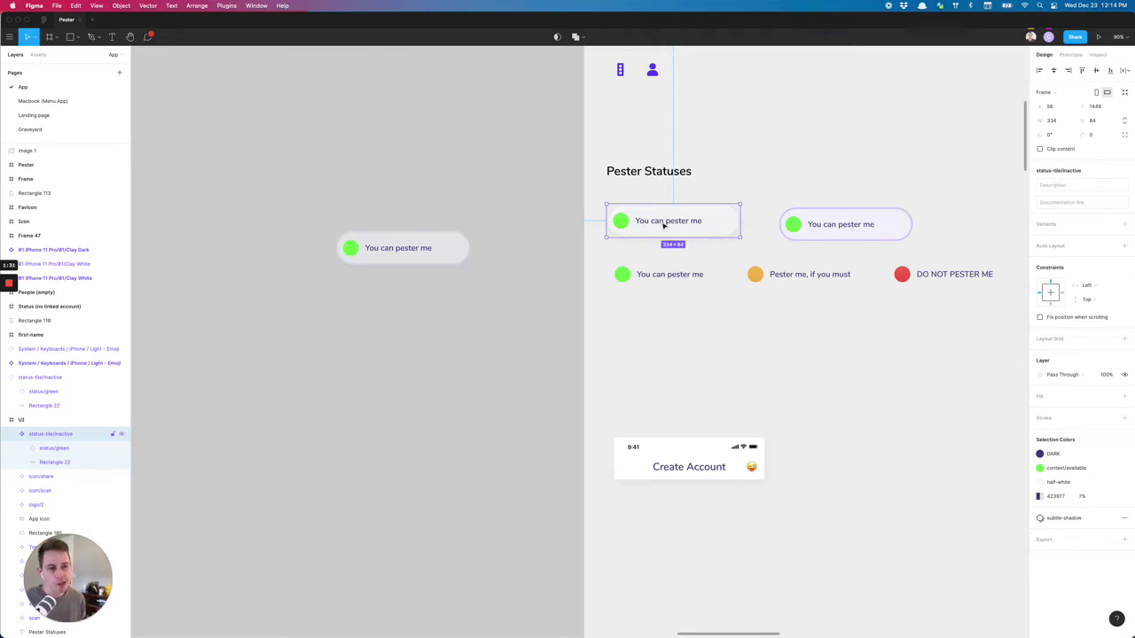
pyautogui.click(339, 357)
pyautogui.click(388, 260)
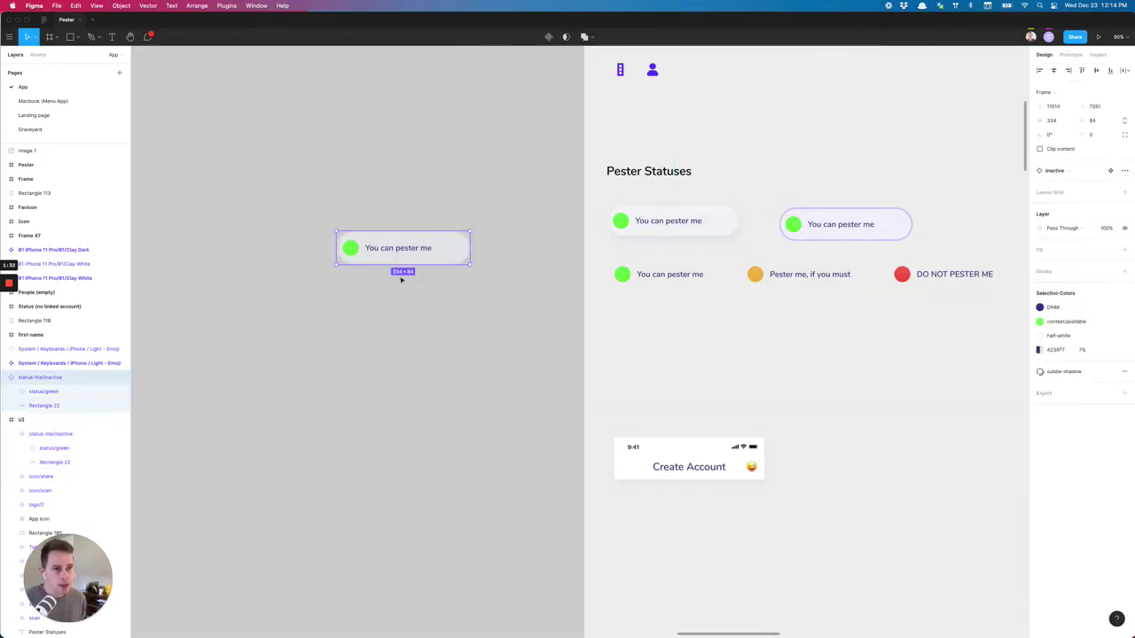
pyautogui.press('Delete')
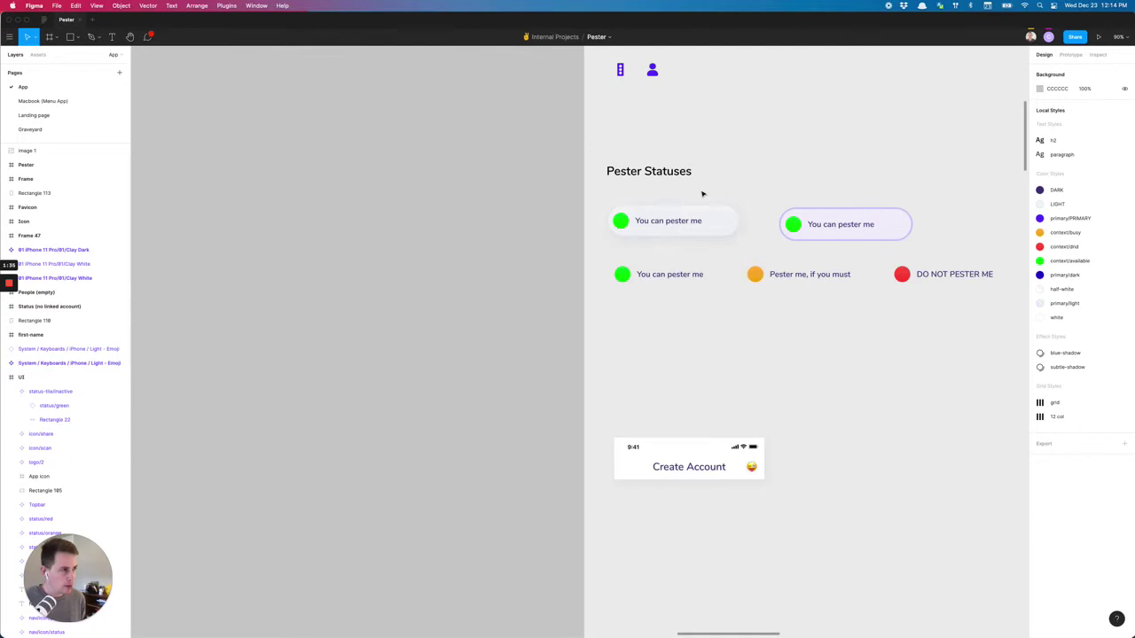
pyautogui.moveTo(696, 223); pyautogui.dragTo(428, 249)
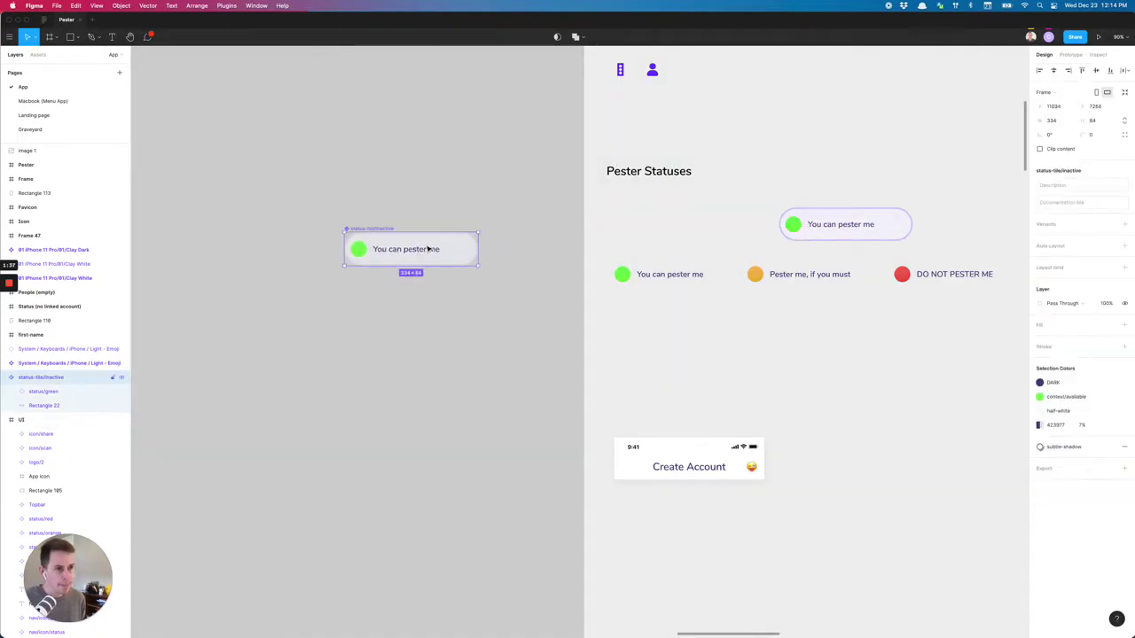
# Add a variant to the tile component, forming a status-tile set with Variant2 and inactive
pyautogui.click(1043, 226)
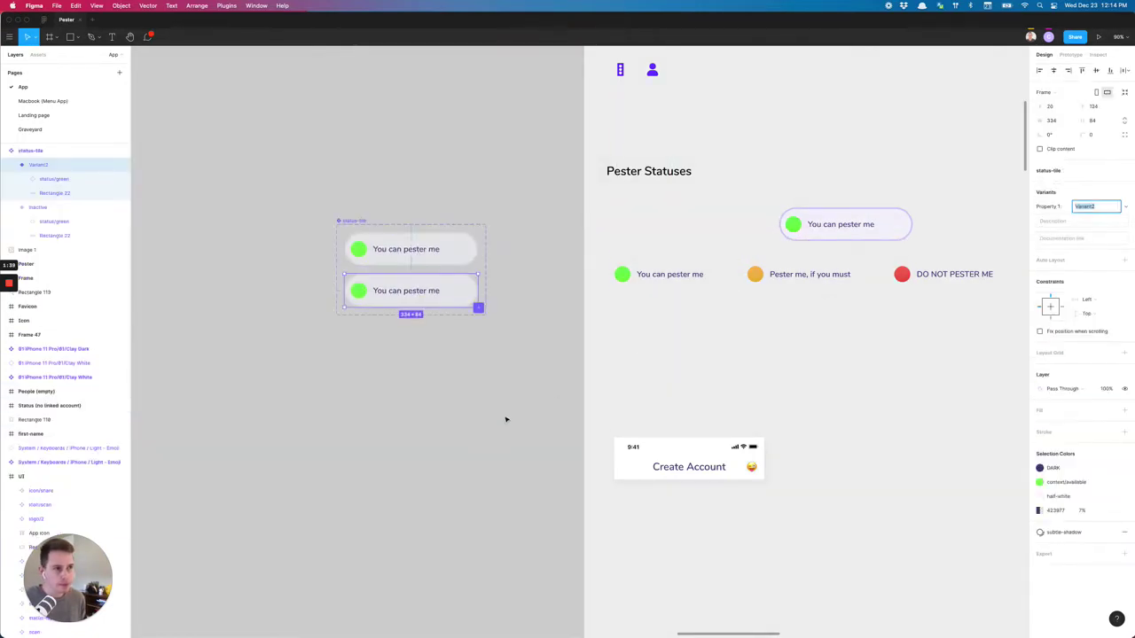
pyautogui.click(477, 446)
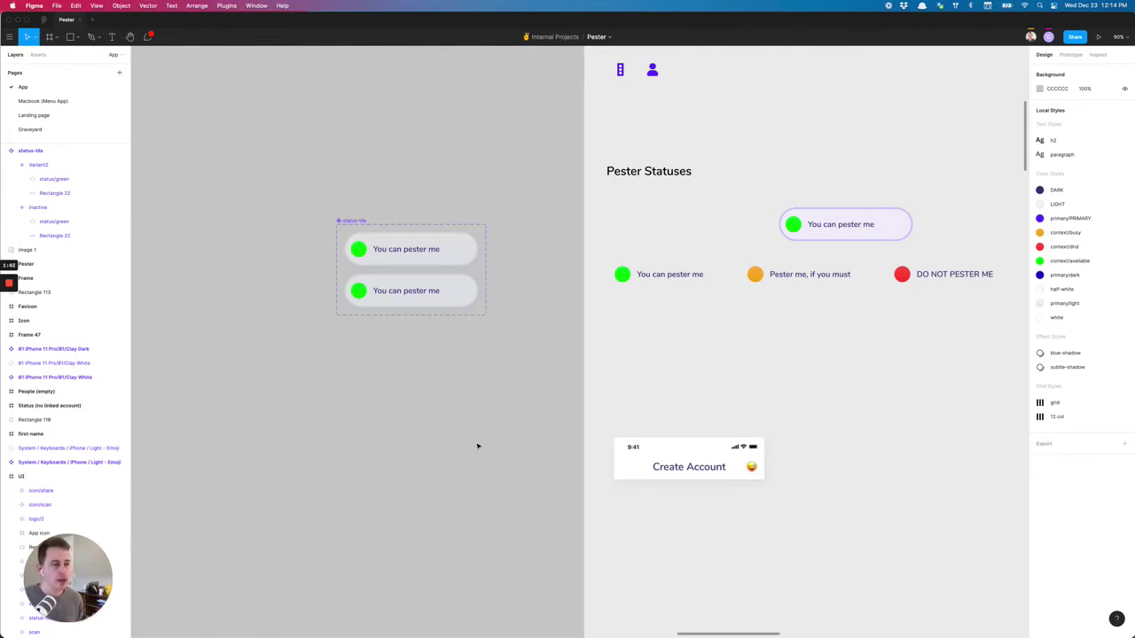
pyautogui.click(359, 222)
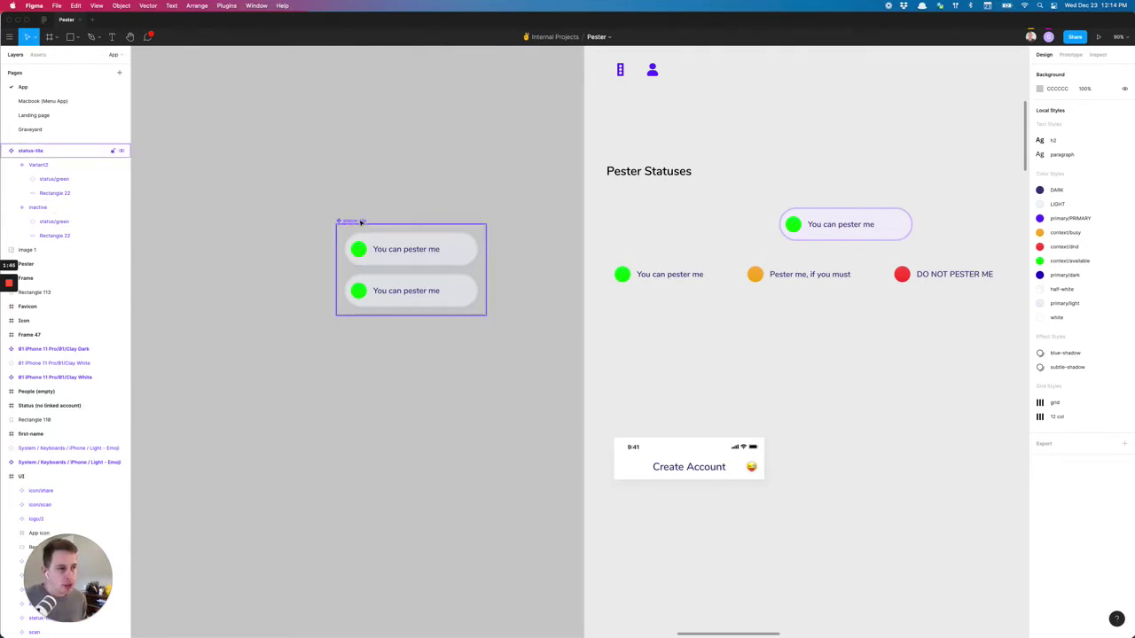
pyautogui.click(390, 290)
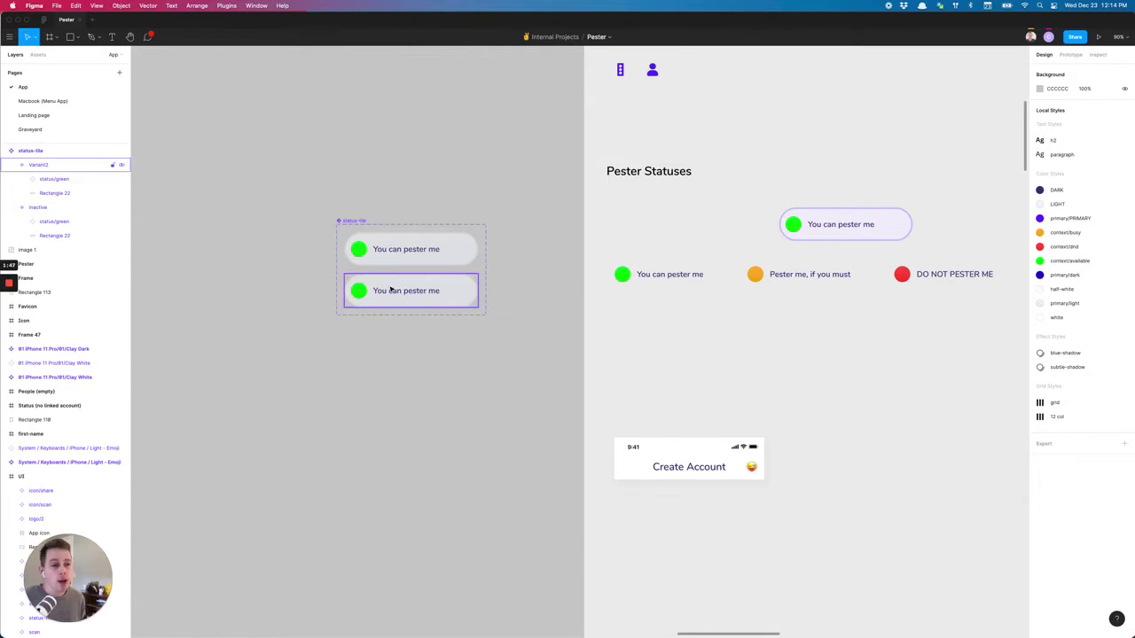
pyautogui.click(354, 220)
pyautogui.click(417, 367)
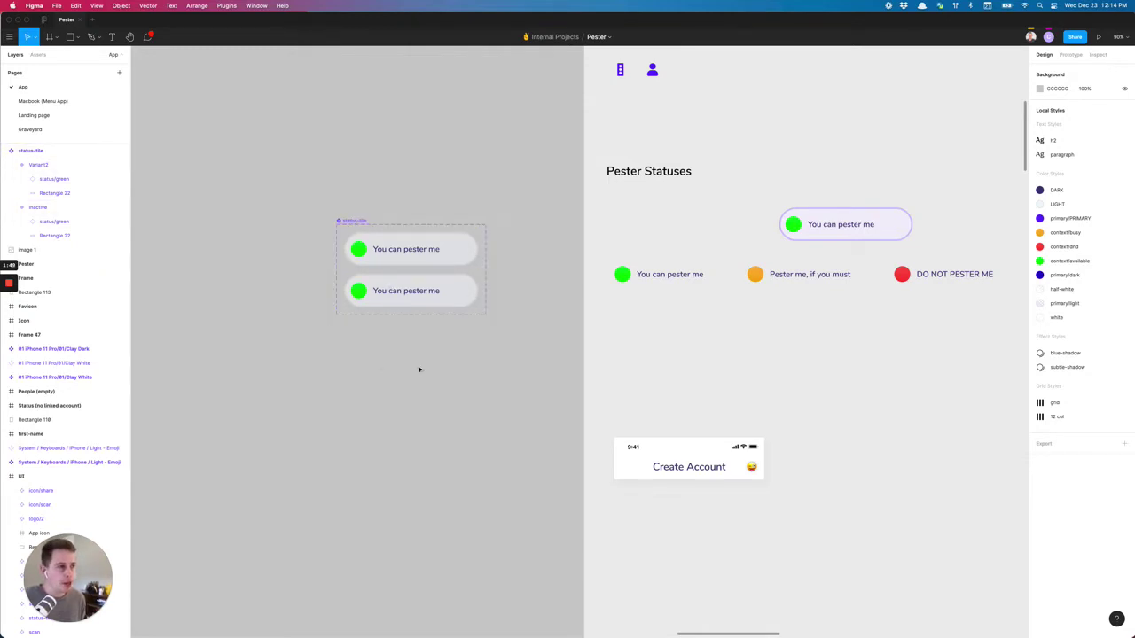
pyautogui.click(421, 304)
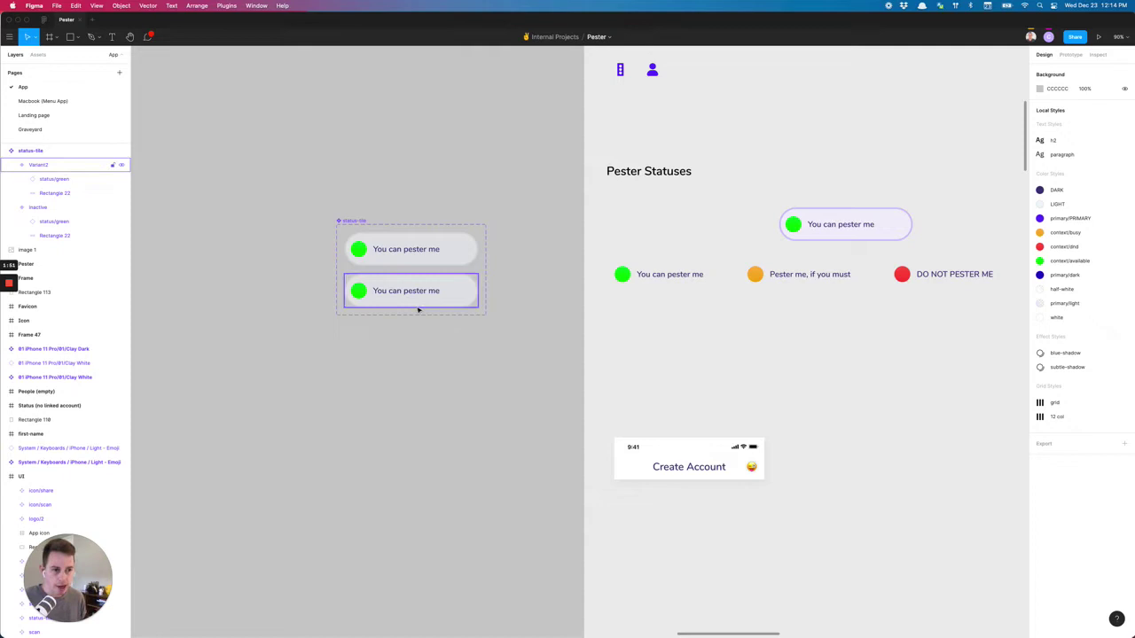
pyautogui.click(346, 221)
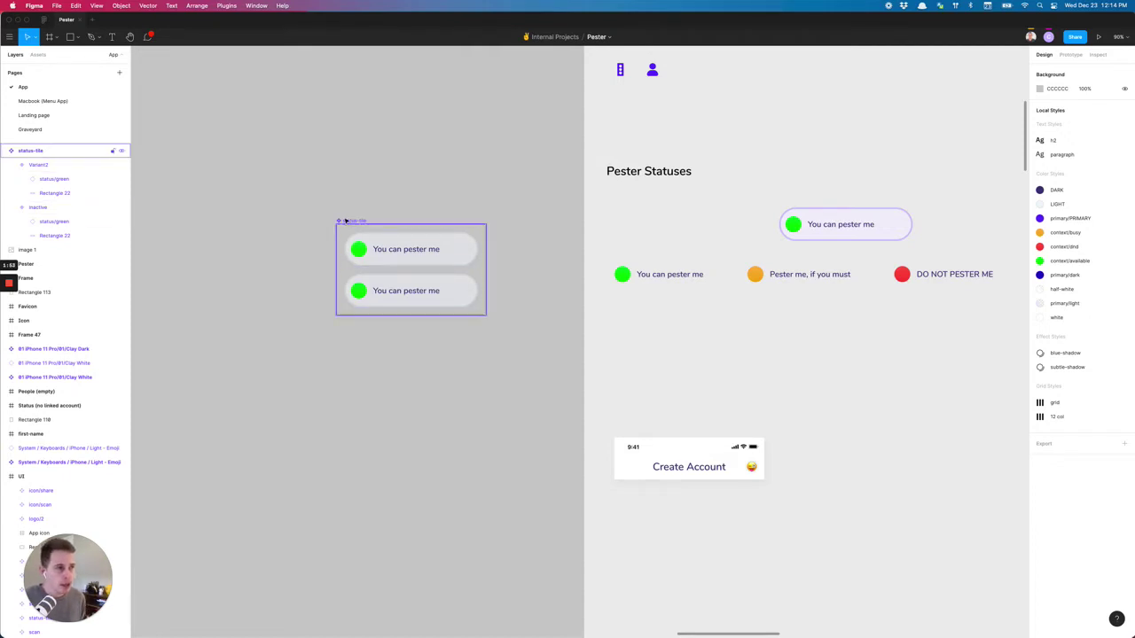
pyautogui.click(346, 221)
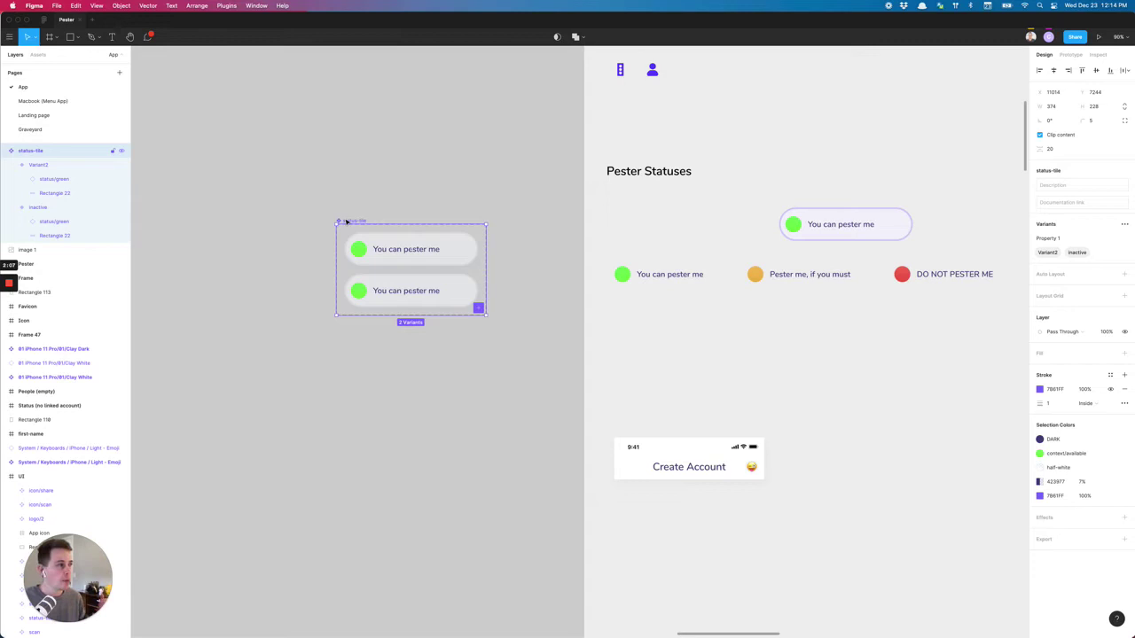
# Rename the variant property from Property 1 to 'Selected?'
pyautogui.doubleClick(1064, 239)
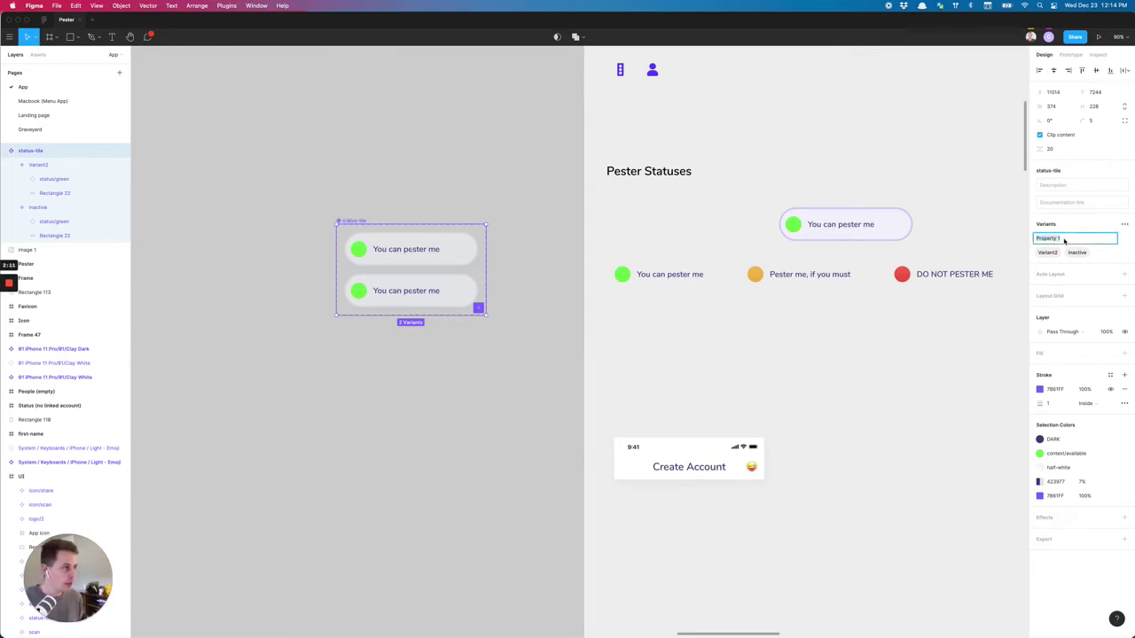
pyautogui.write('s')
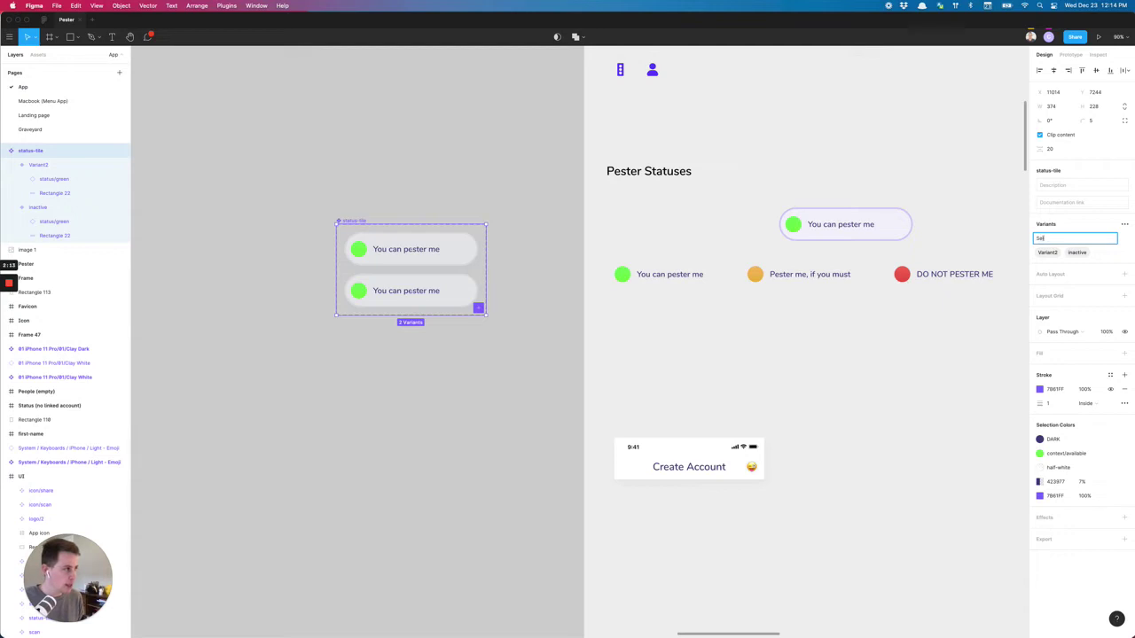
pyautogui.write('elected')
pyautogui.press('Return')
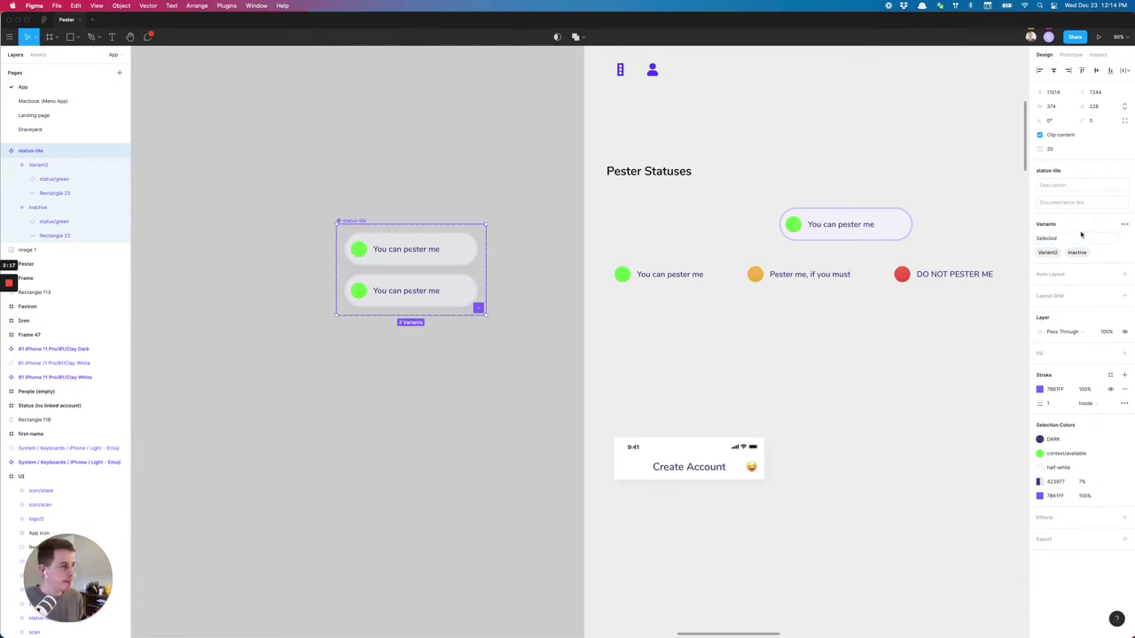
pyautogui.write('?')
pyautogui.press('Return')
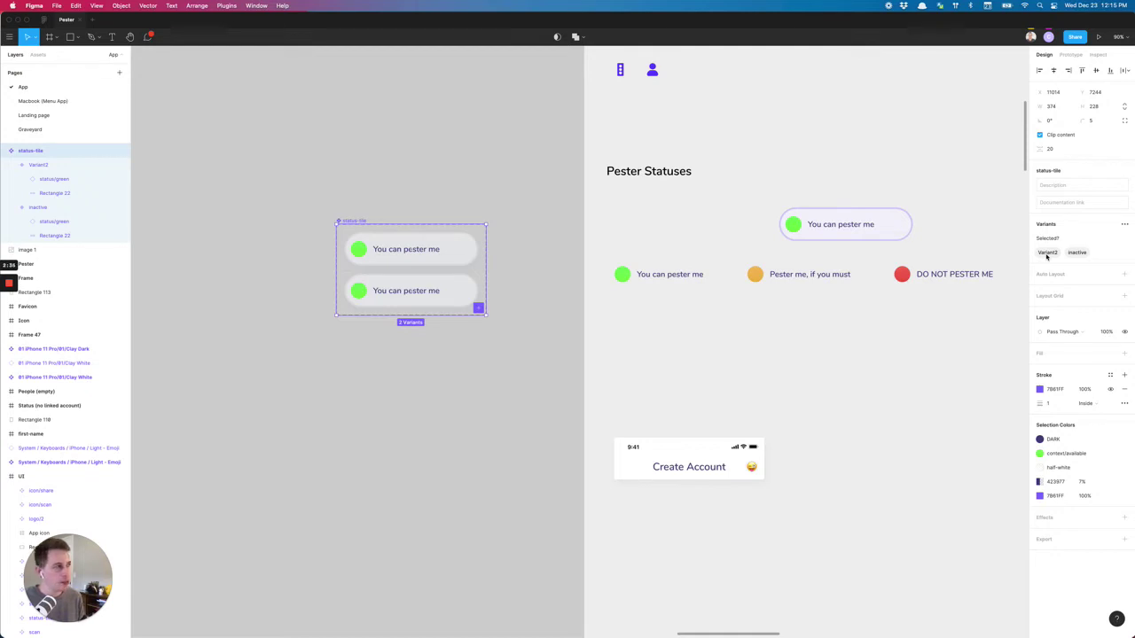
# Rename the Selected? values Variant2 and inactive to On and Off
pyautogui.click(1047, 252)
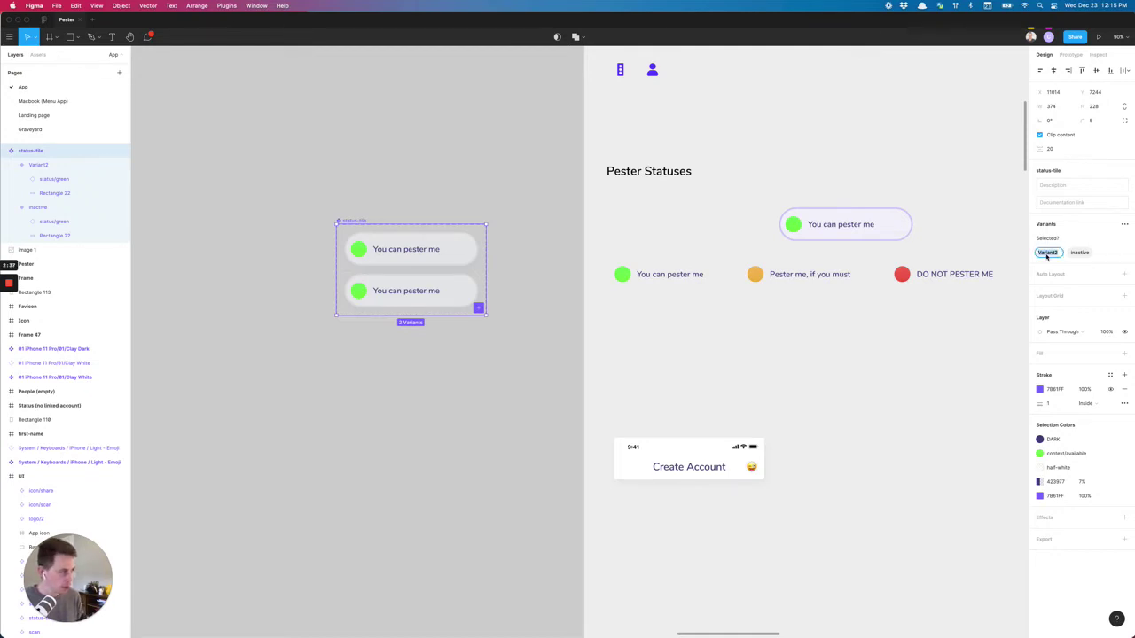
pyautogui.write('O')
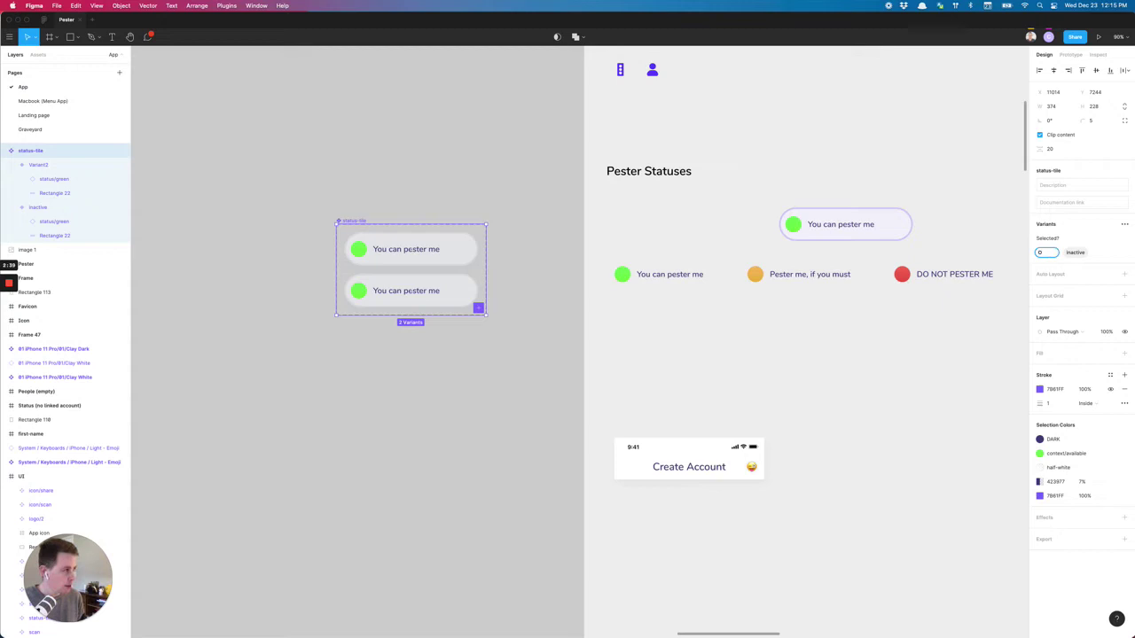
pyautogui.write('n')
pyautogui.press('Return')
pyautogui.click(1075, 252)
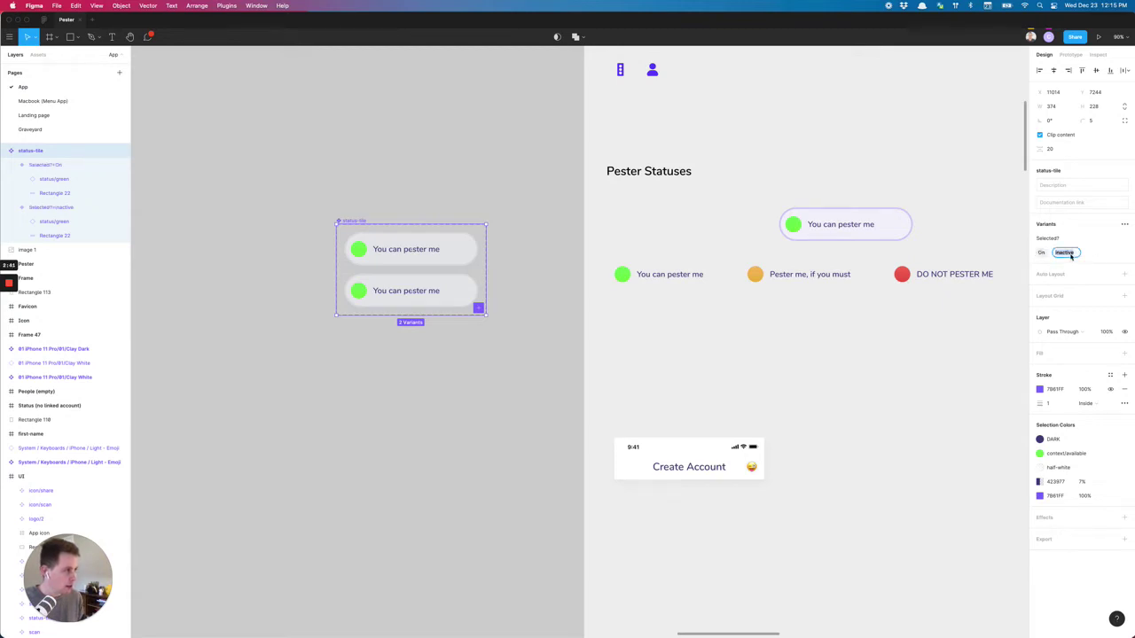
pyautogui.write('Off')
pyautogui.press('Return')
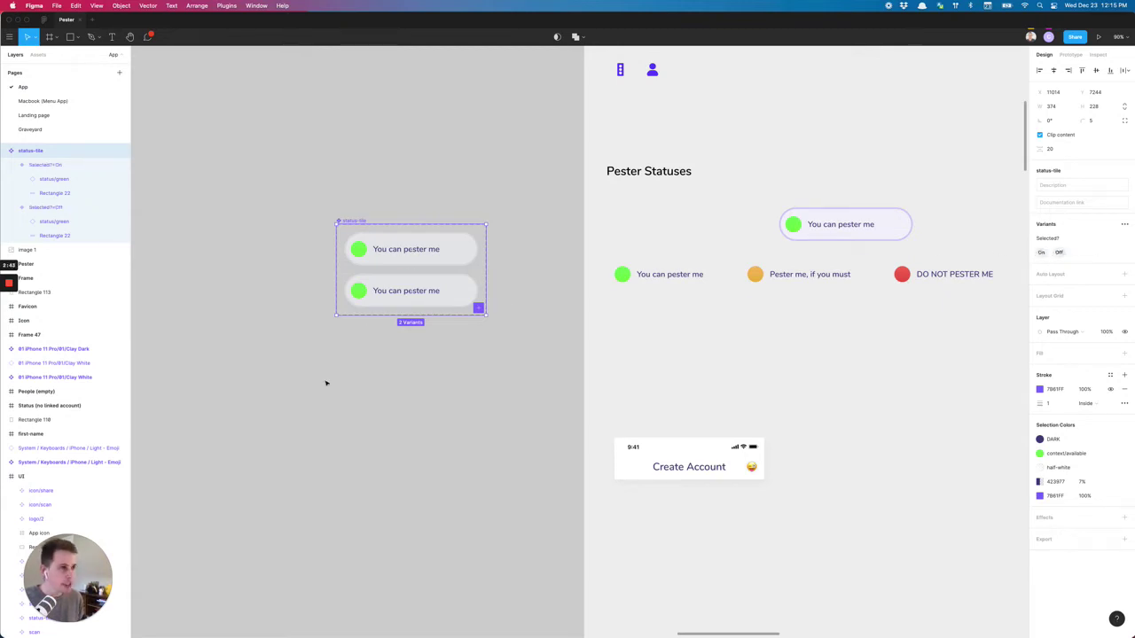
pyautogui.click(327, 385)
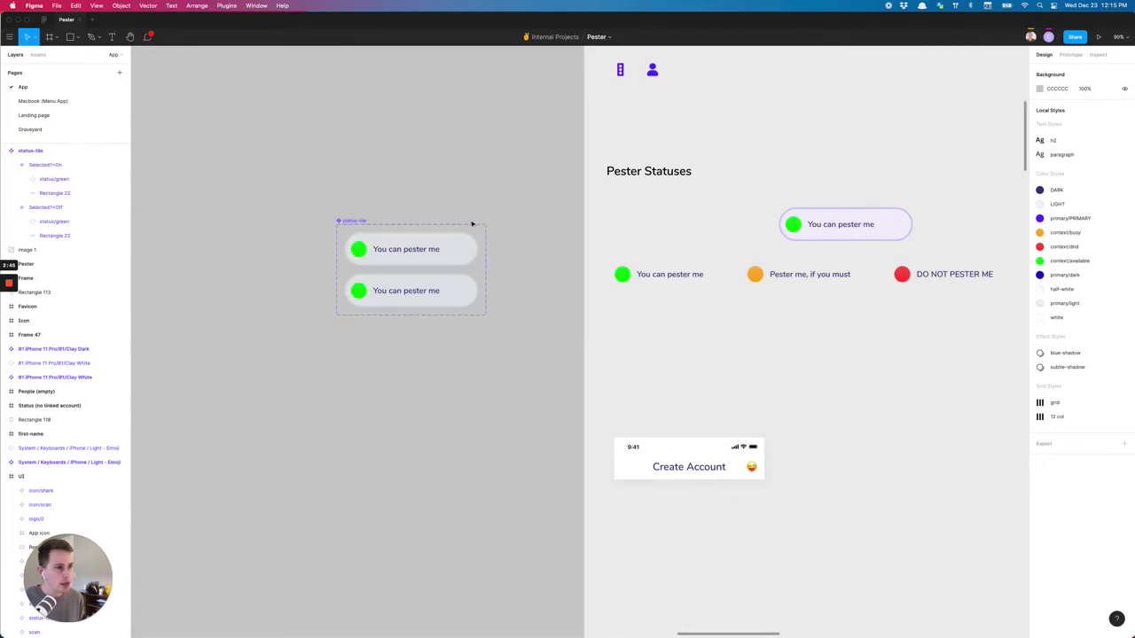
pyautogui.click(433, 255)
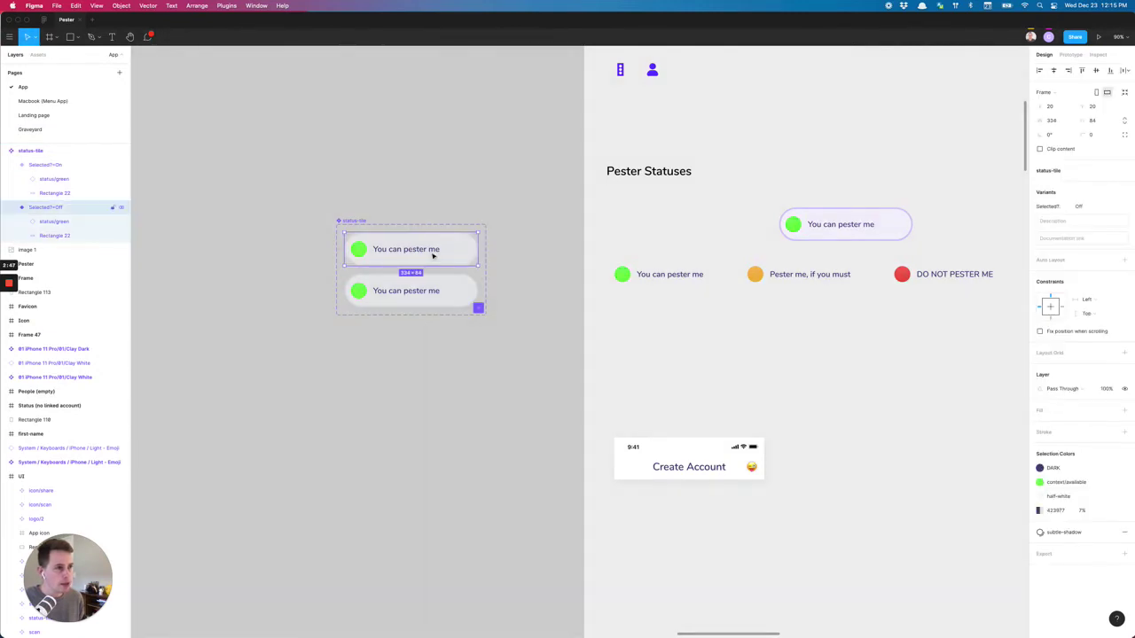
pyautogui.scroll(5, 433, 254)
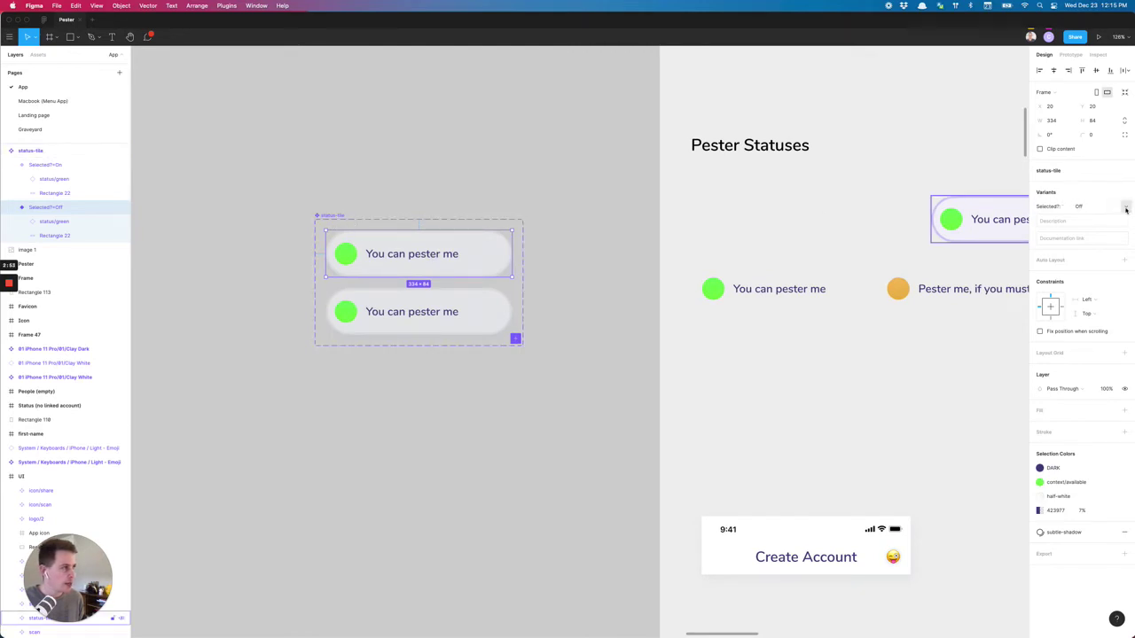
pyautogui.click(1125, 207)
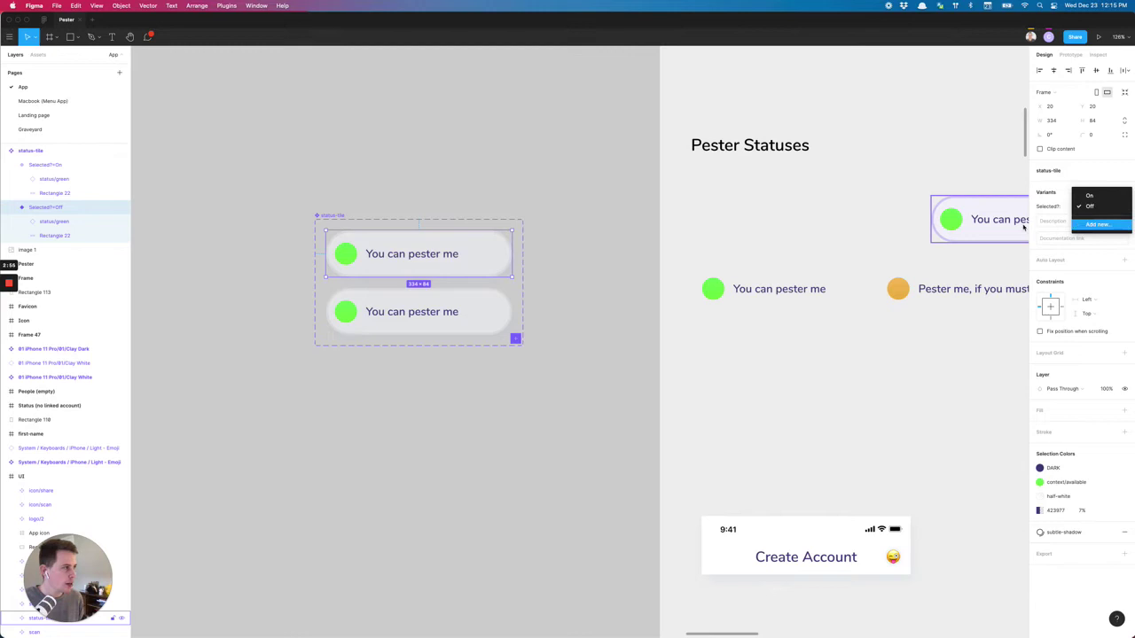
pyautogui.press('Escape')
pyautogui.click(451, 324)
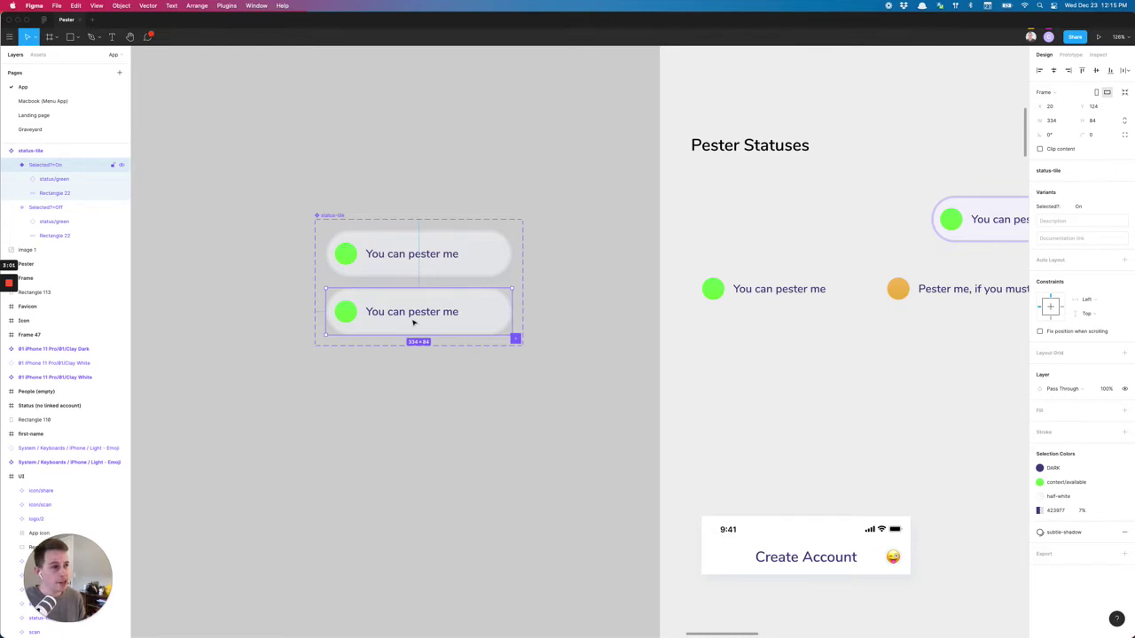
pyautogui.click(369, 416)
pyautogui.click(416, 329)
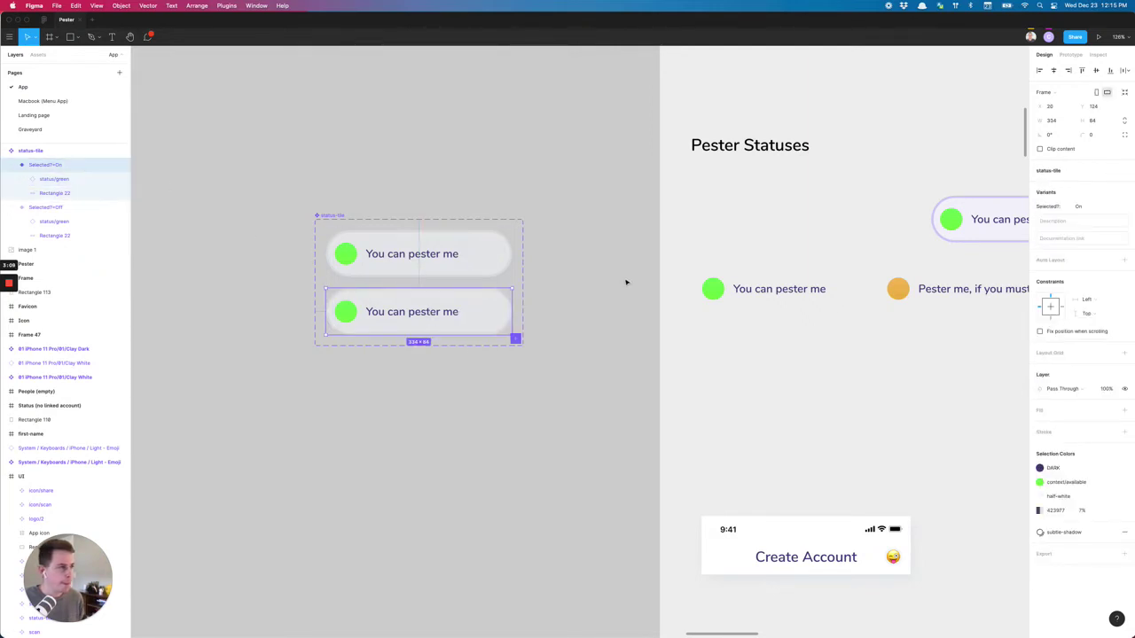
# Drag the outlined 'You can pester me' tile into the status-tile set as the active variant
pyautogui.hscroll(3, 629, 281)
pyautogui.click(887, 228)
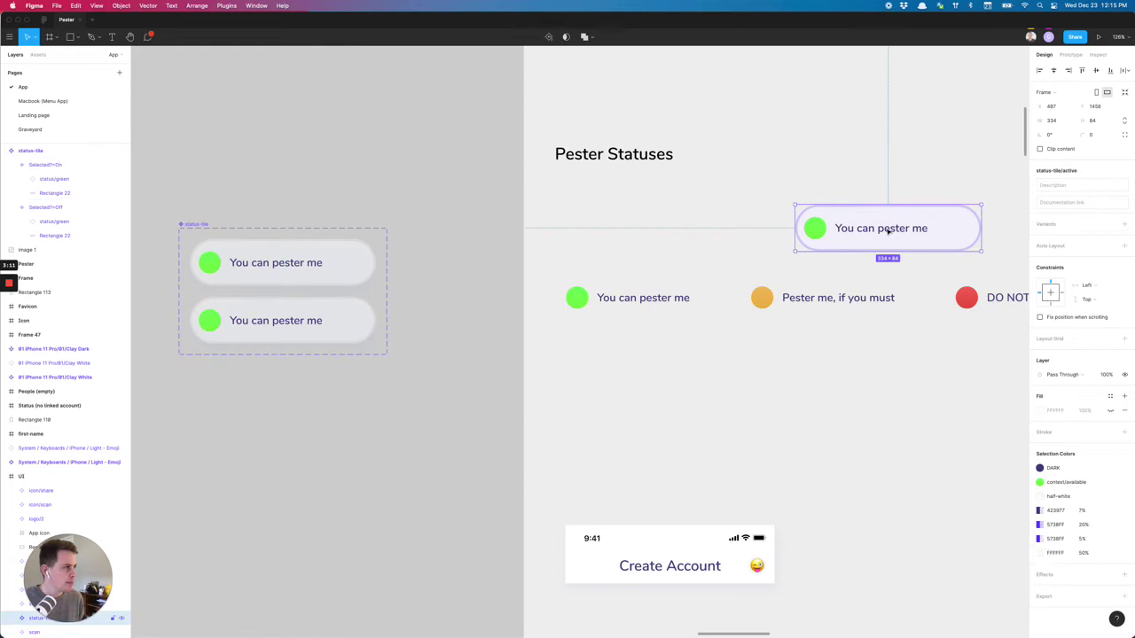
pyautogui.moveTo(887, 229); pyautogui.dragTo(303, 451)
pyautogui.moveTo(295, 334); pyautogui.dragTo(294, 327)
# Move the status-tile/On tile above the set and give the set auto layout (Shift+A)
pyautogui.click(188, 225)
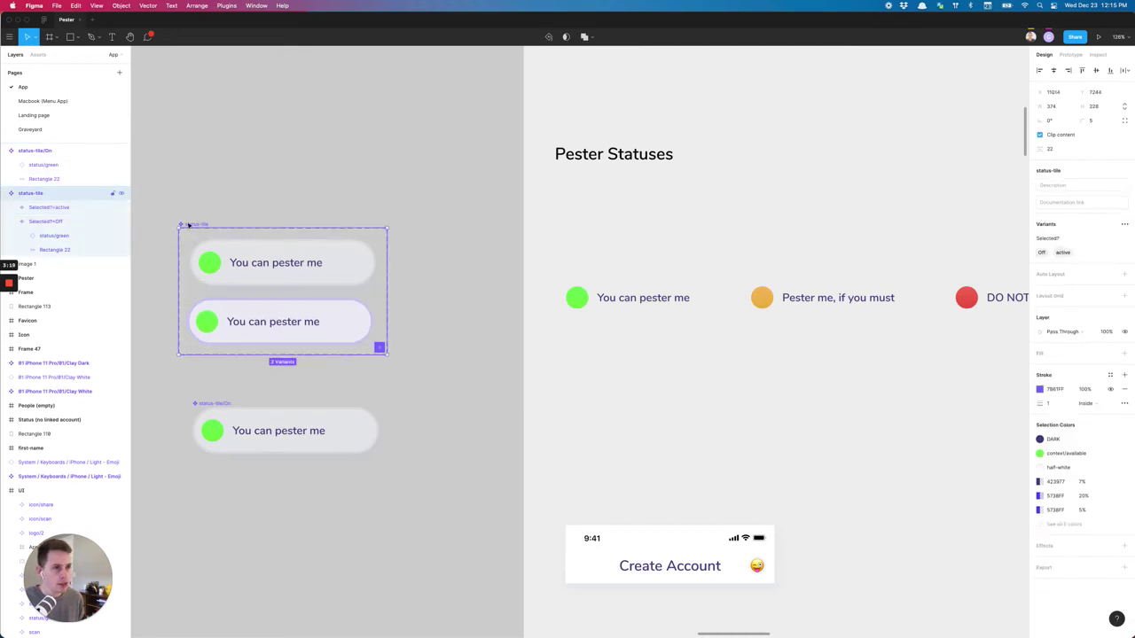
pyautogui.moveTo(233, 427); pyautogui.dragTo(295, 129)
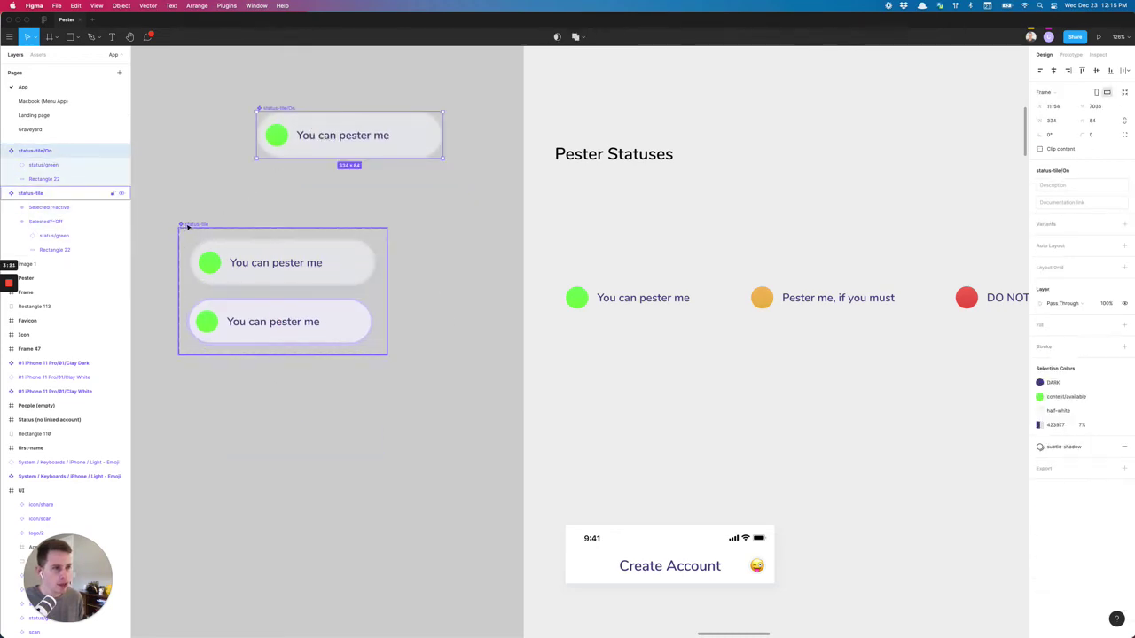
pyautogui.click(187, 226)
pyautogui.hotkey('shift', 'a')
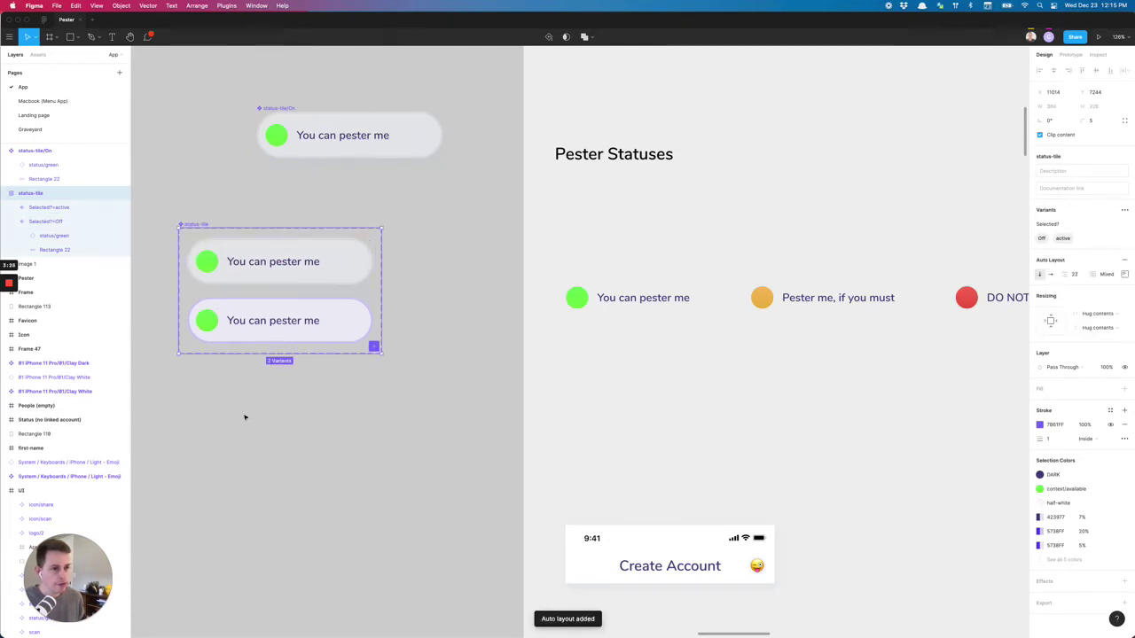
# Give the active variant a new Selected? value named On
pyautogui.click(283, 322)
pyautogui.hotkey('ctrl', 'd')
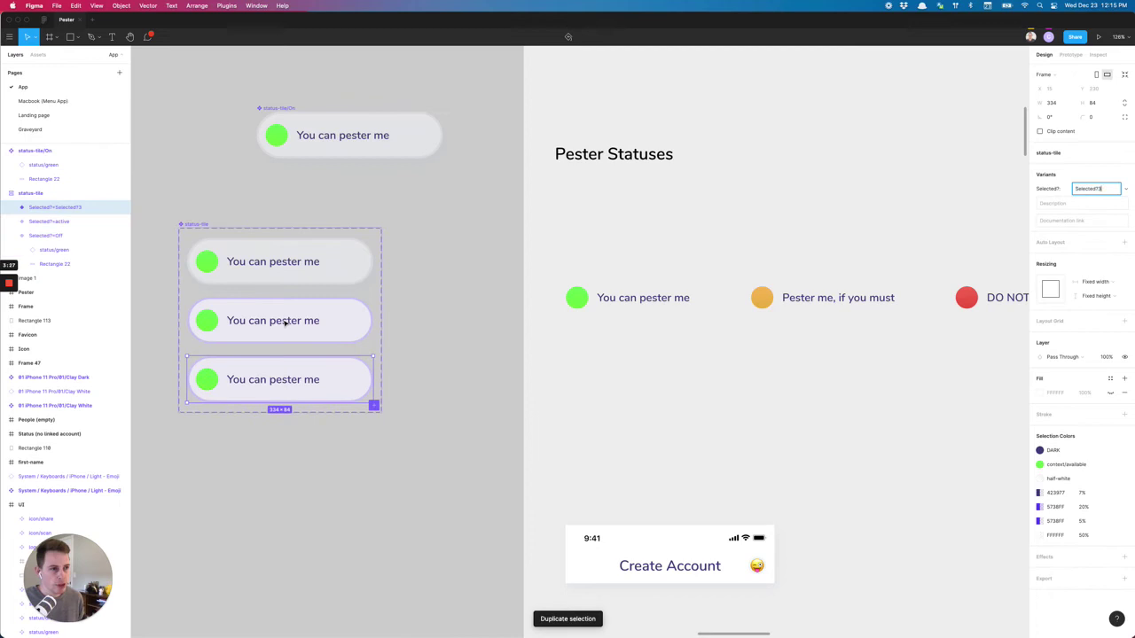
pyautogui.hotkey('ctrl', 'z')
pyautogui.hotkey('ctrl', 'z')
pyautogui.click(291, 328)
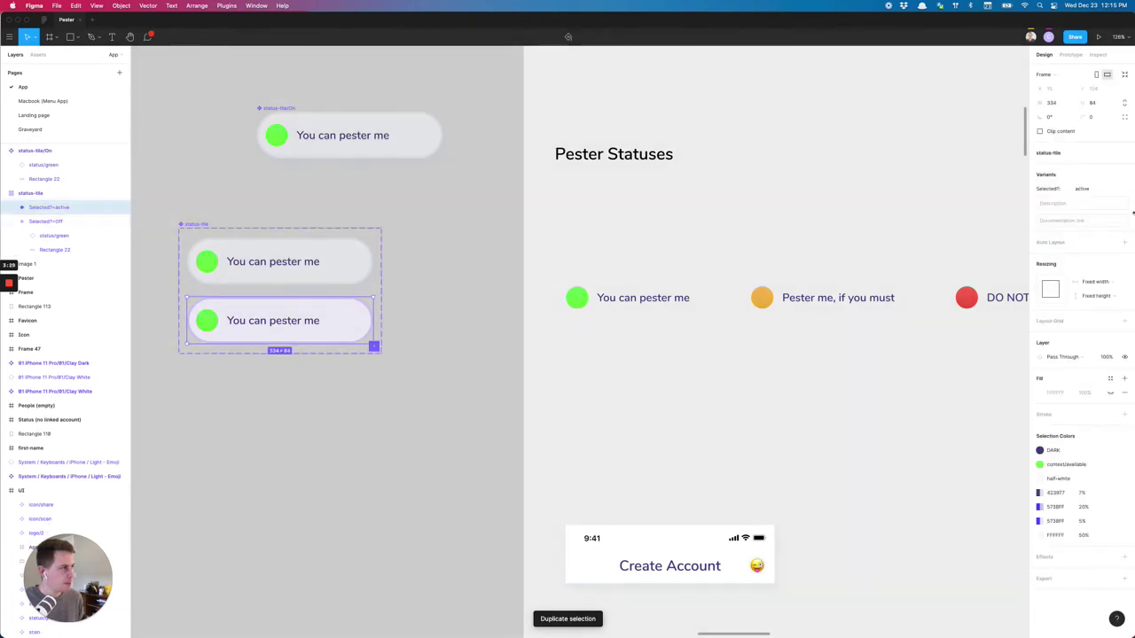
pyautogui.click(1096, 189)
pyautogui.click(1127, 189)
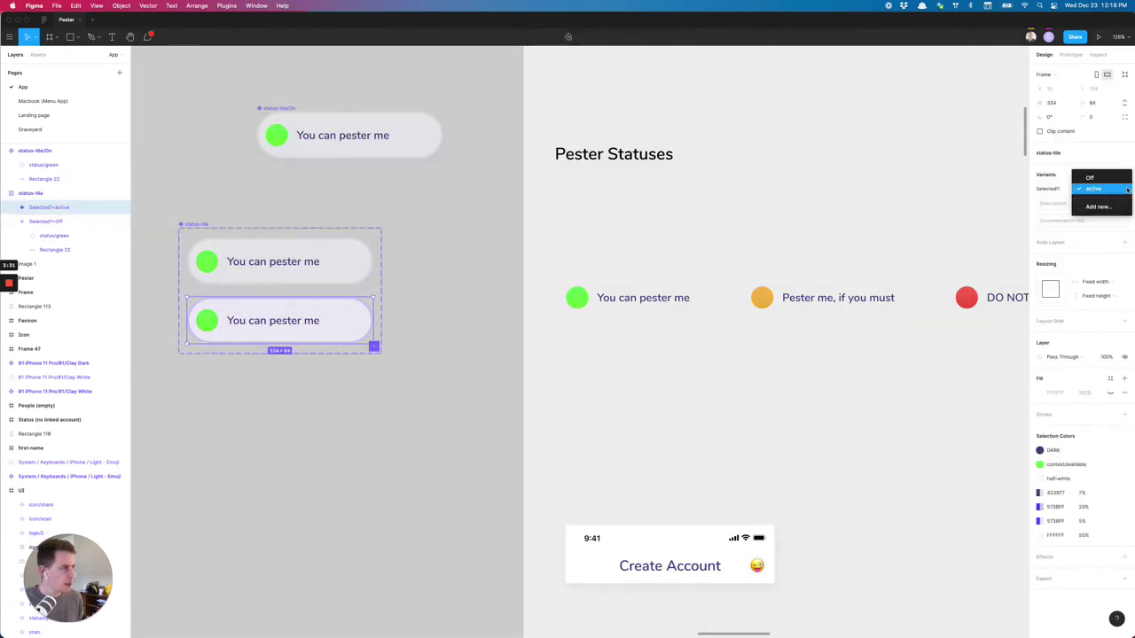
pyautogui.click(1110, 209)
pyautogui.press('super+a')
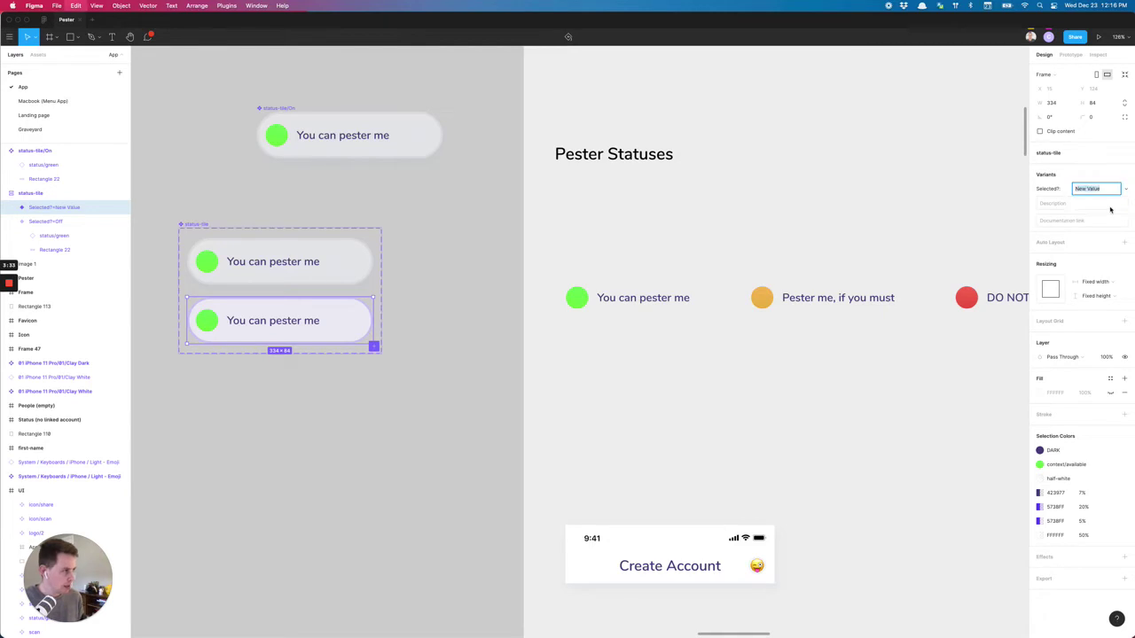
pyautogui.write('On')
pyautogui.press('Return')
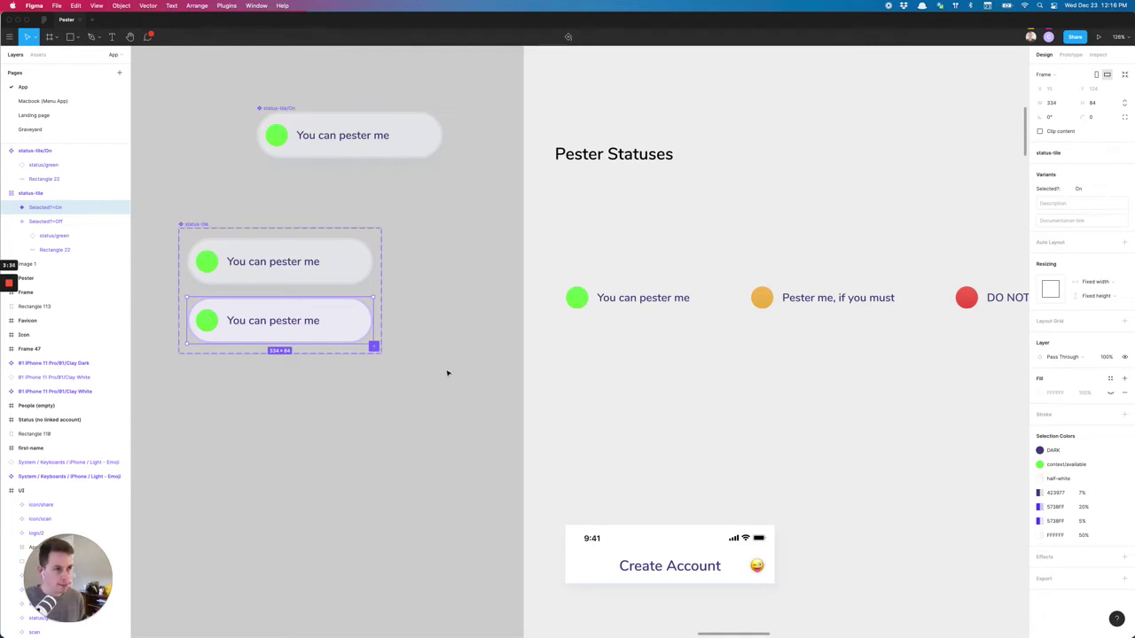
pyautogui.hscroll(-5, 448, 373)
pyautogui.click(454, 276)
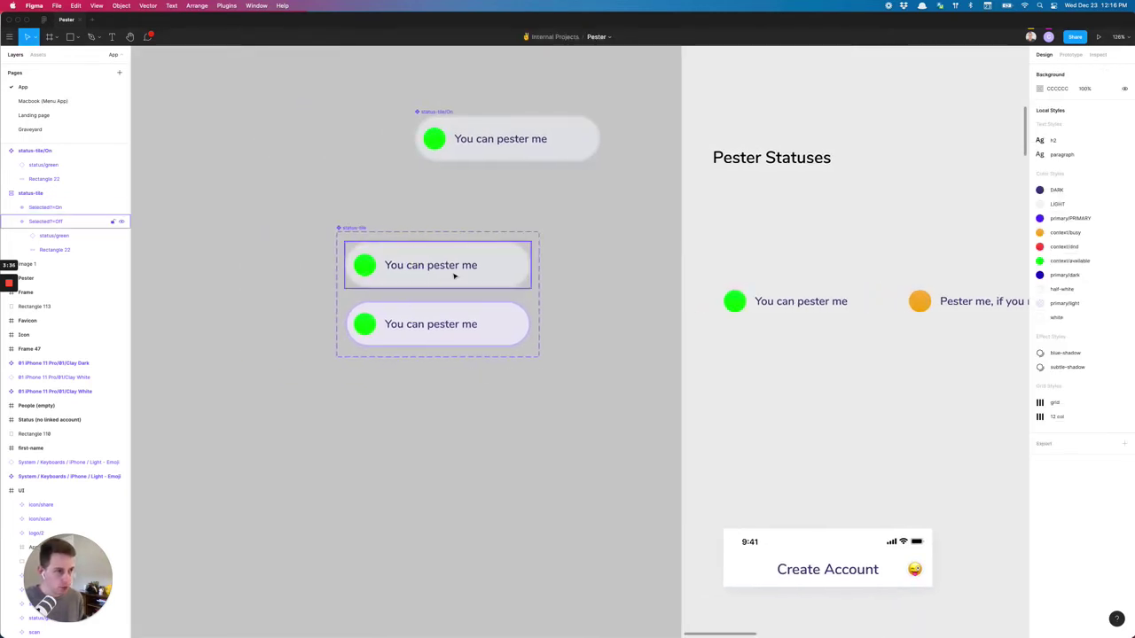
pyautogui.click(441, 323)
pyautogui.click(440, 280)
pyautogui.click(438, 306)
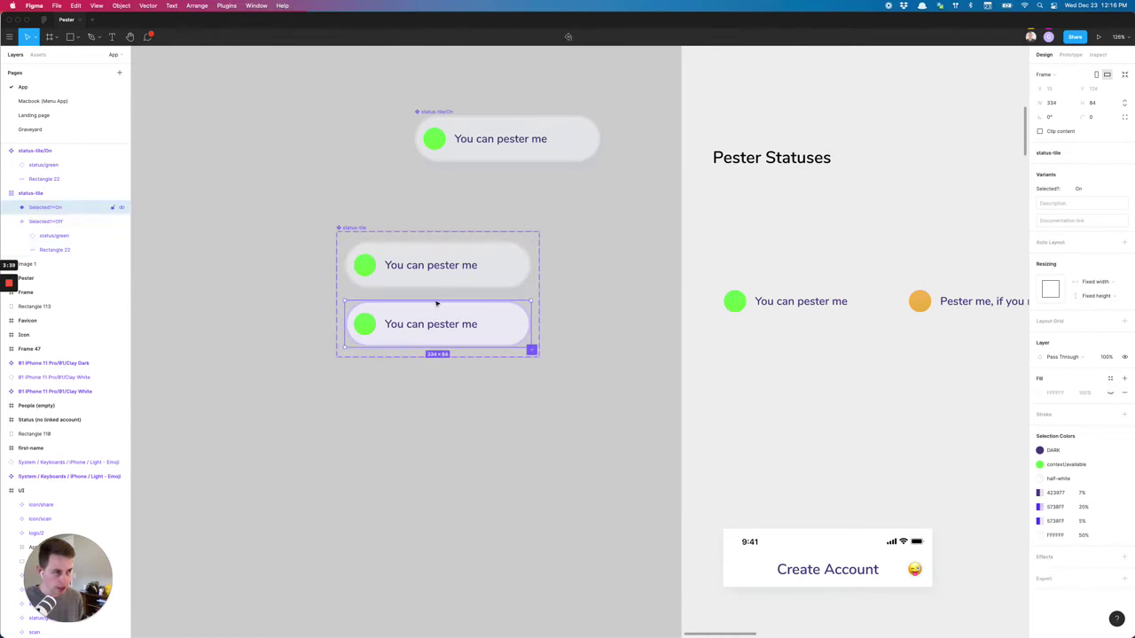
pyautogui.click(436, 268)
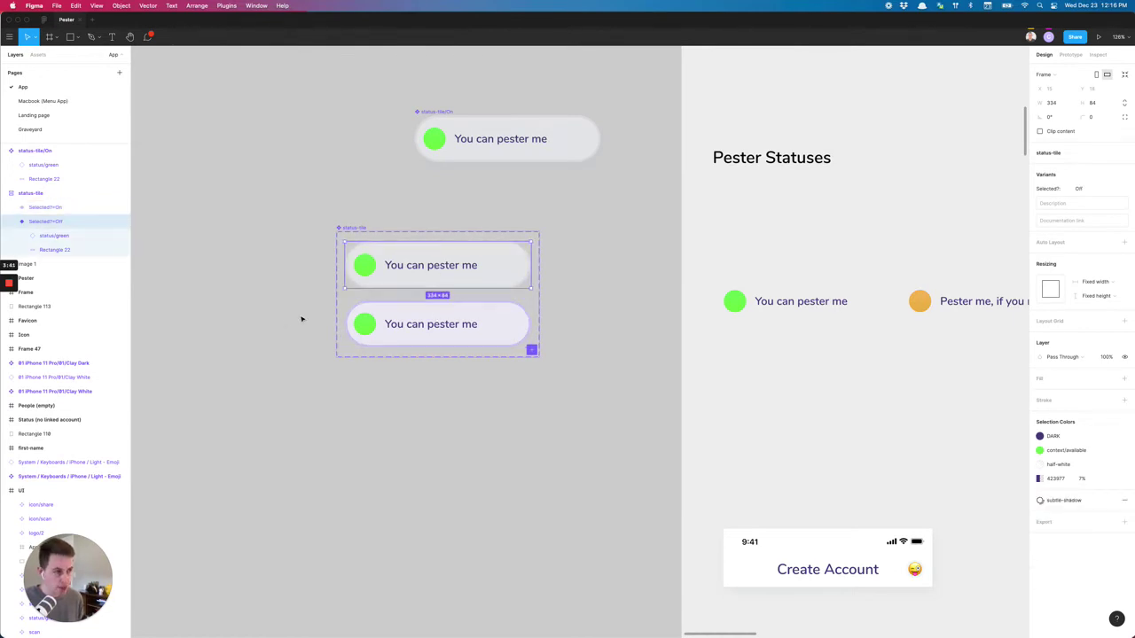
pyautogui.click(405, 304)
pyautogui.click(410, 279)
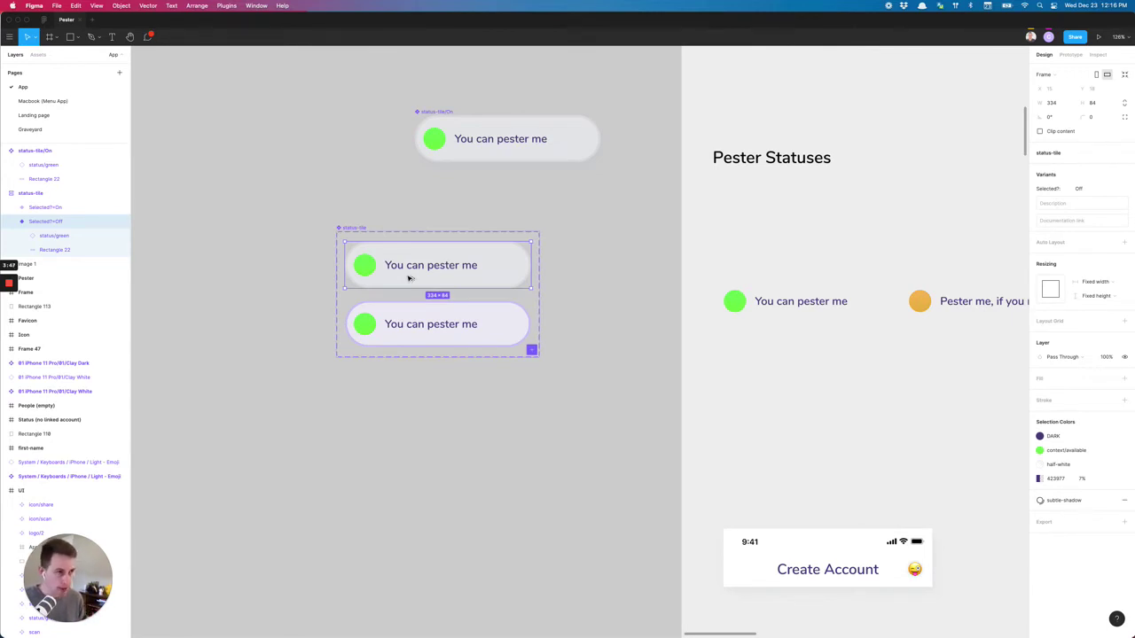
pyautogui.moveTo(409, 279); pyautogui.dragTo(406, 484)
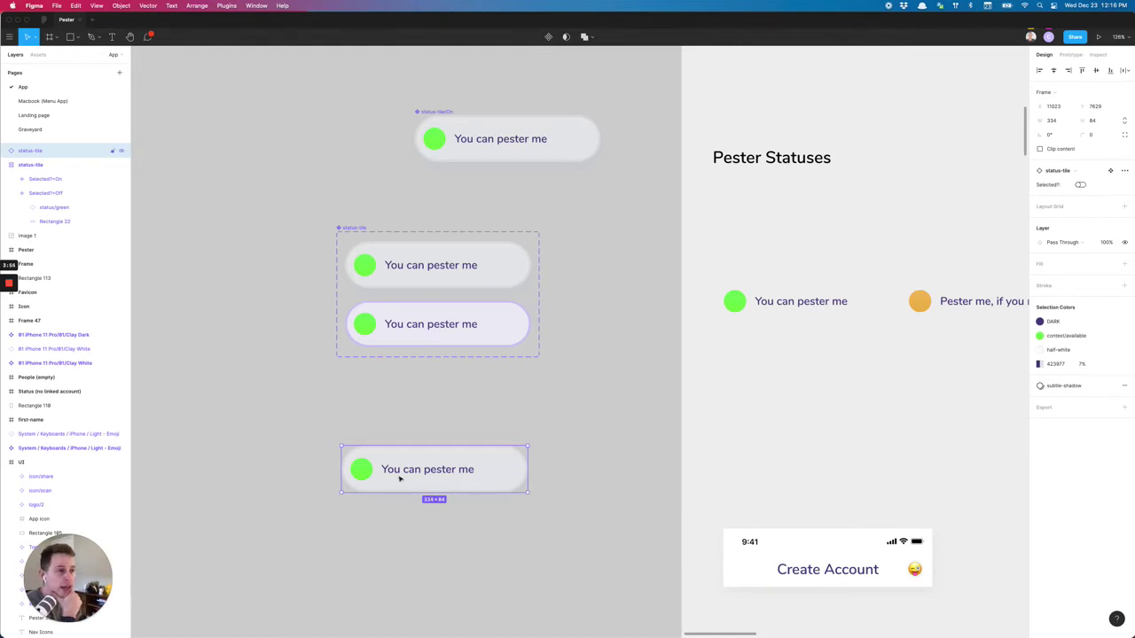
pyautogui.click(1080, 186)
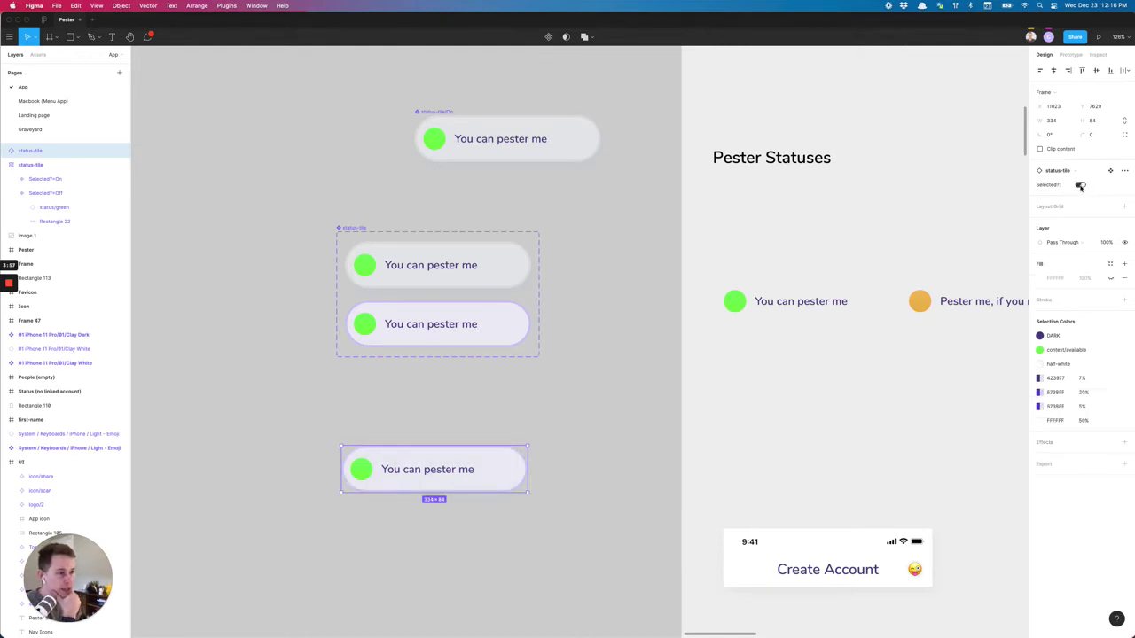
pyautogui.click(1080, 186)
pyautogui.click(1080, 186)
pyautogui.click(1080, 186)
pyautogui.click(1080, 186)
pyautogui.click(1080, 186)
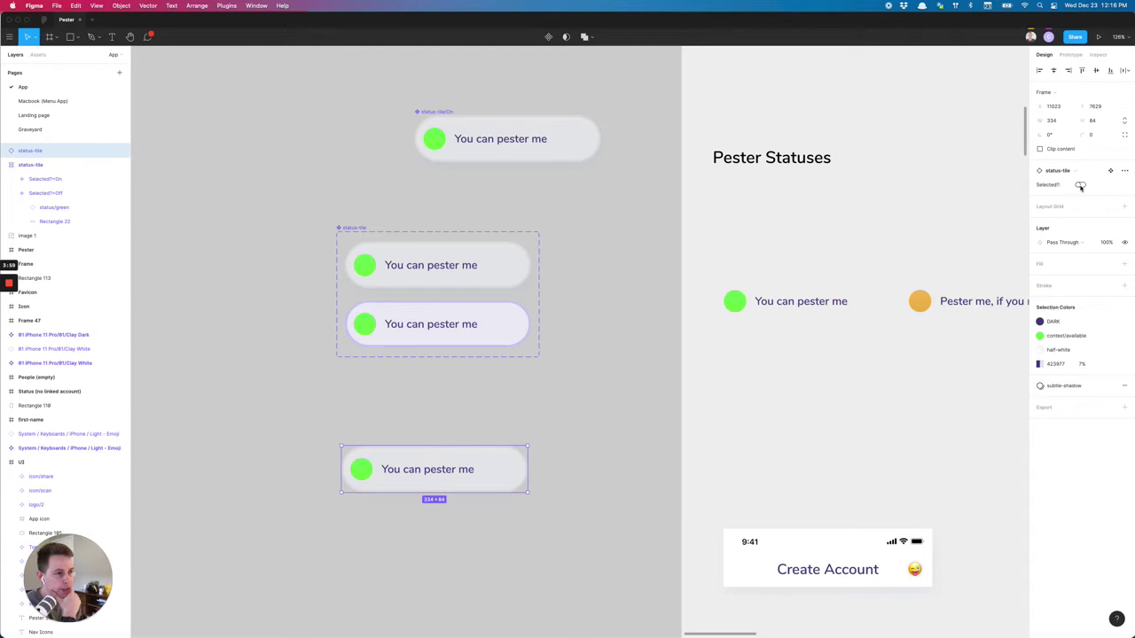
pyautogui.click(1080, 186)
pyautogui.click(1080, 186)
pyautogui.press('Delete')
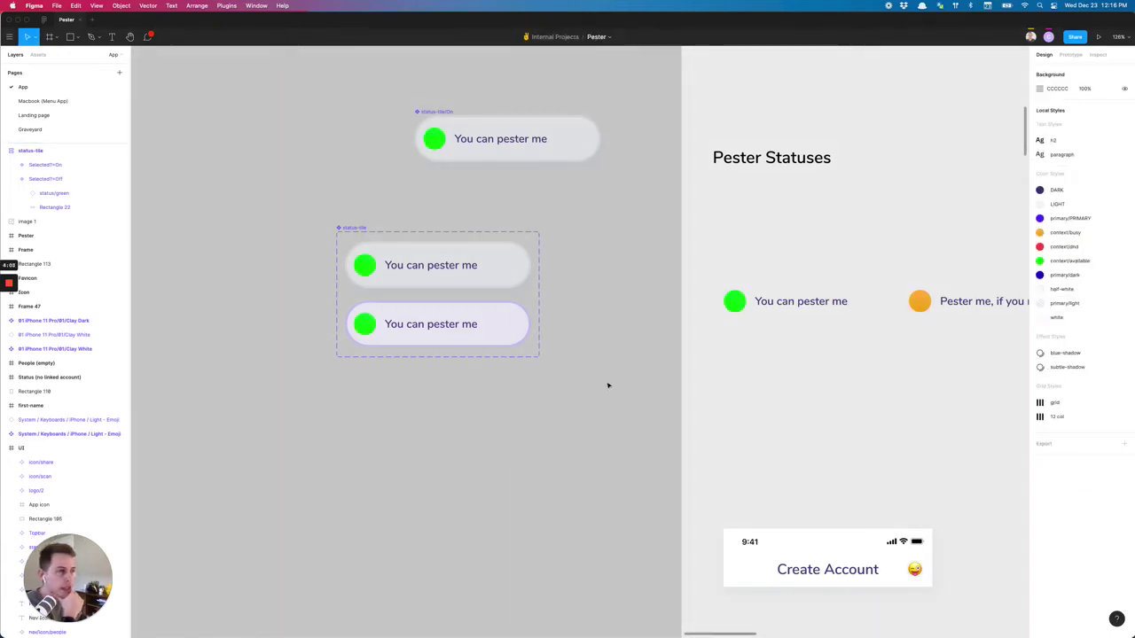
# Select the Off variant and duplicate it into a third variant, Selected13, then select the set
pyautogui.hscroll(5, 752, 308)
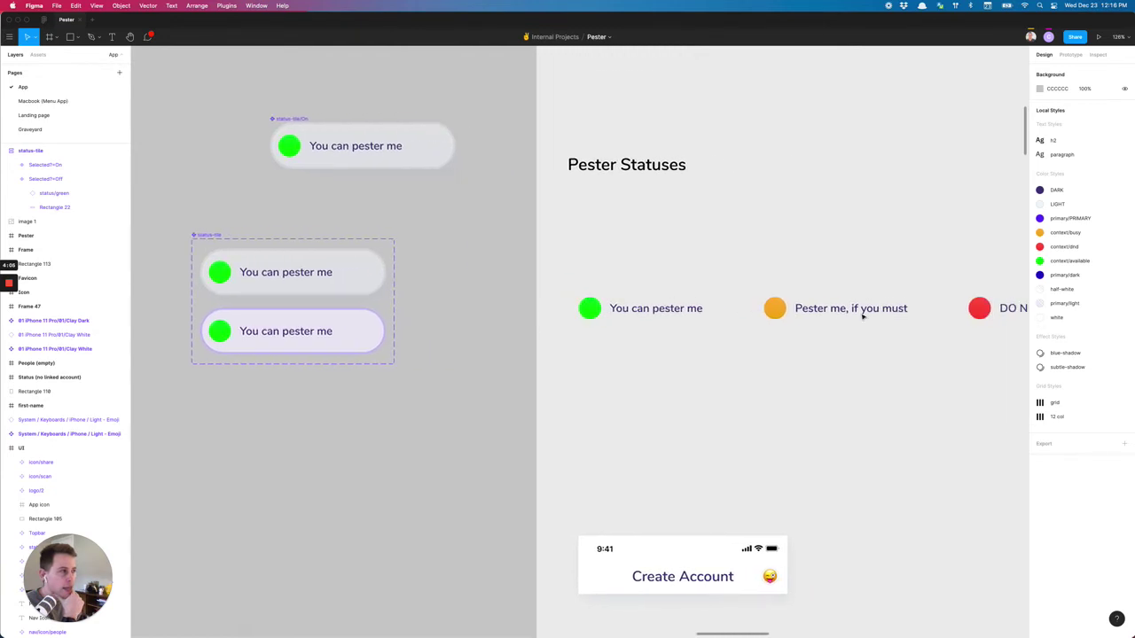
pyautogui.hscroll(-6, 520, 292)
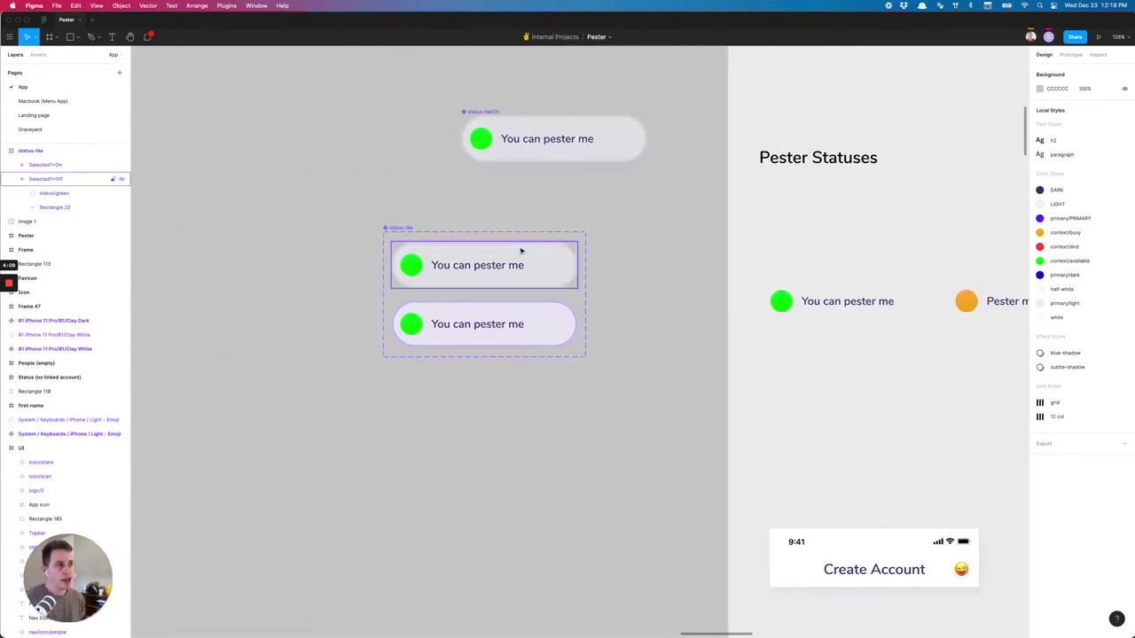
pyautogui.doubleClick(525, 140)
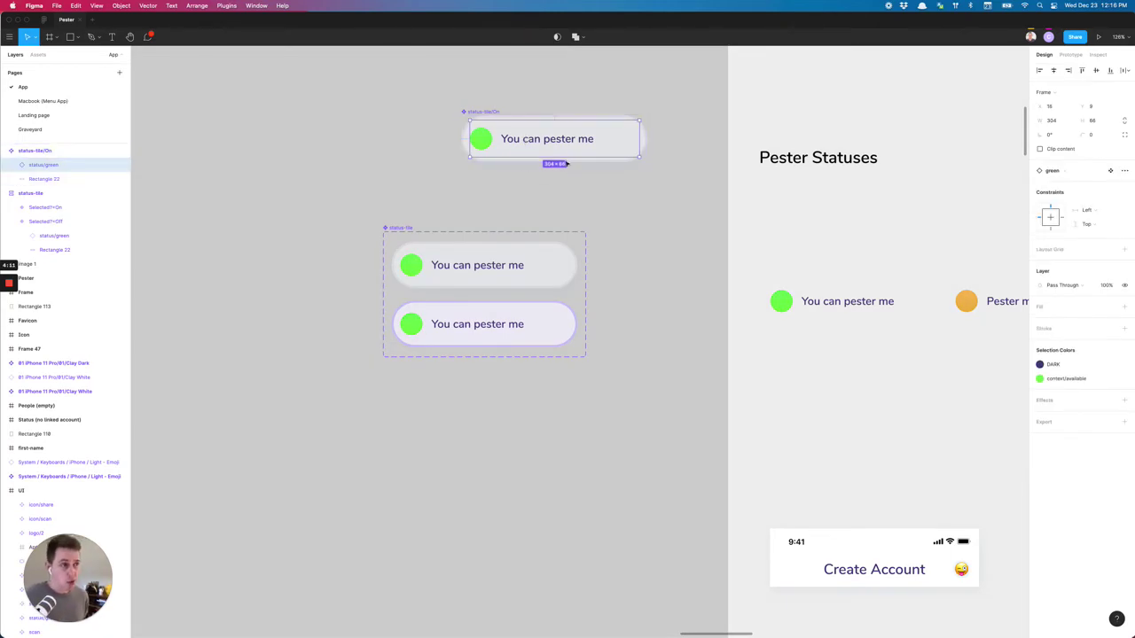
pyautogui.click(483, 112)
pyautogui.click(449, 274)
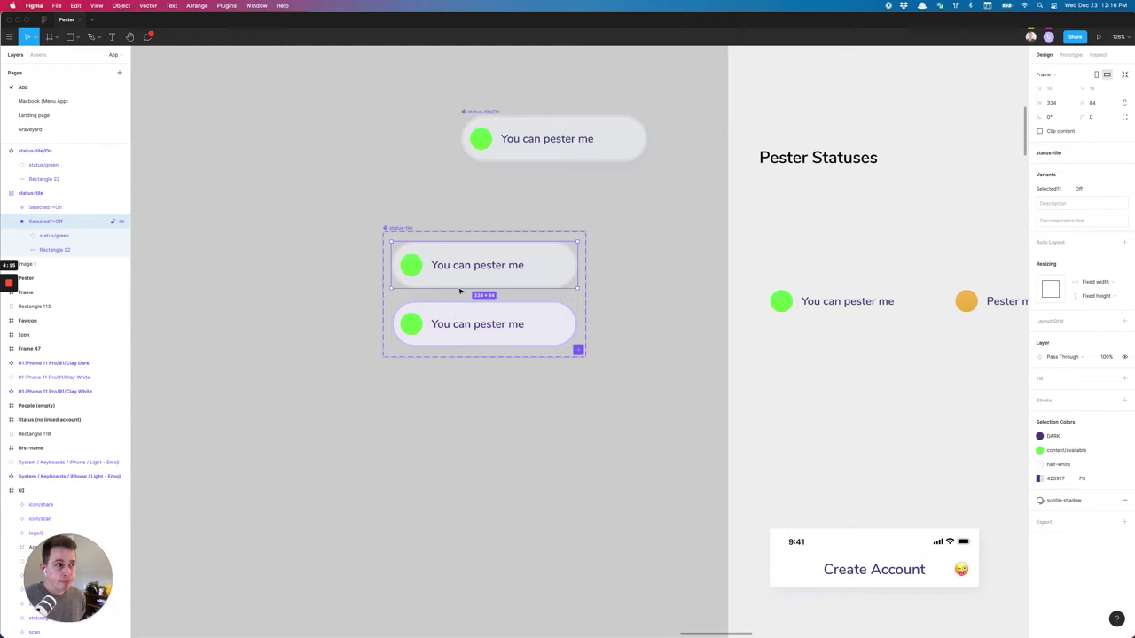
pyautogui.click(459, 327)
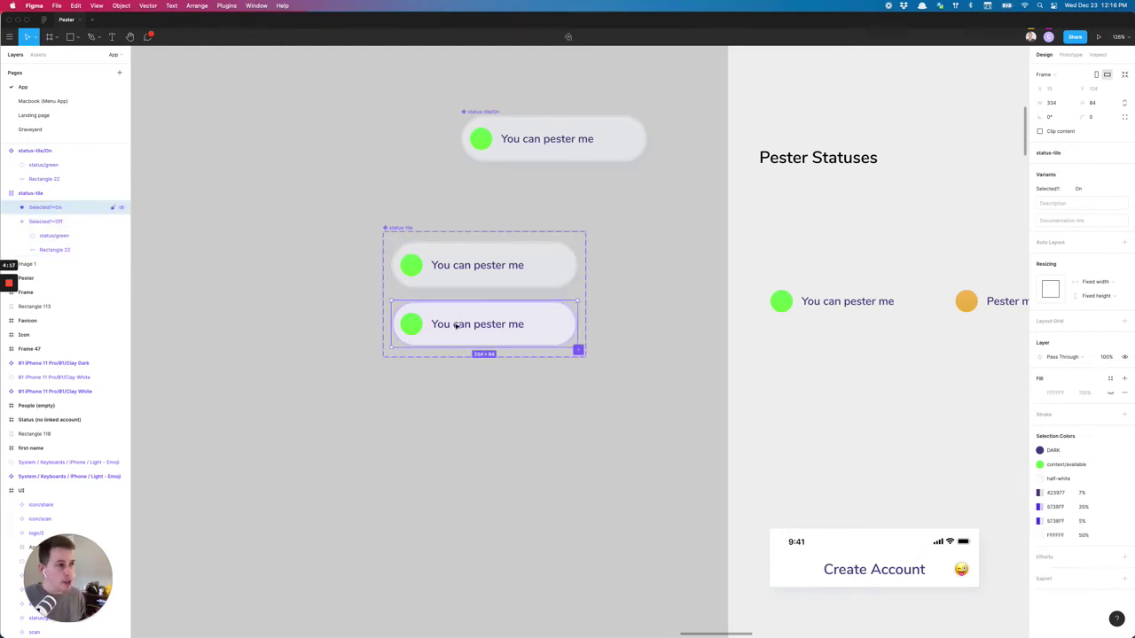
pyautogui.click(451, 282)
pyautogui.press('Escape')
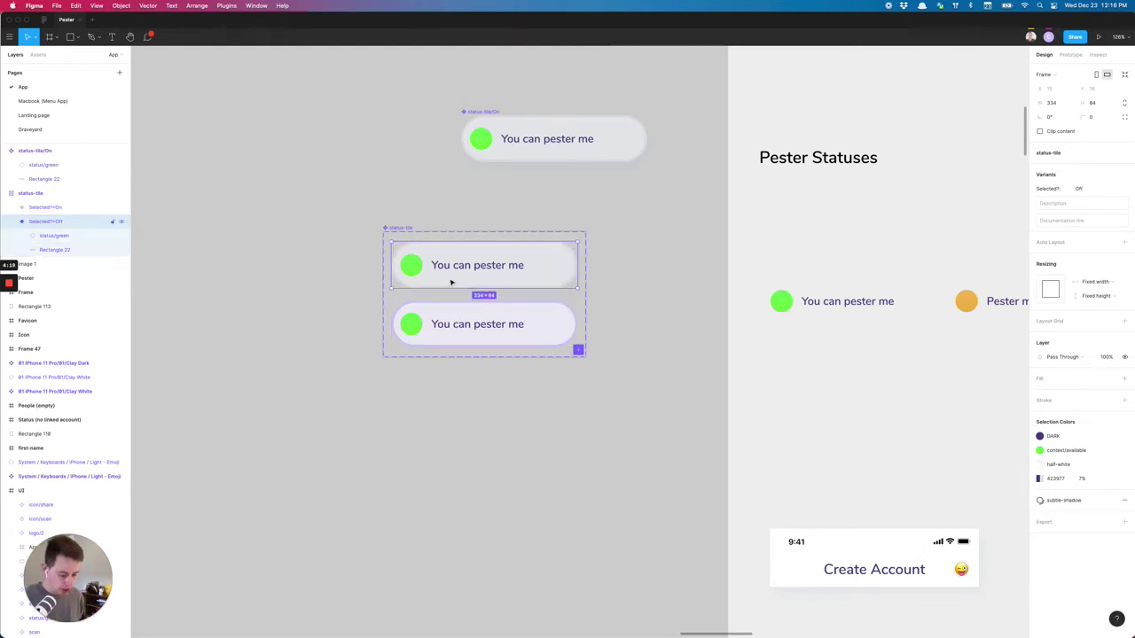
pyautogui.press('super+d')
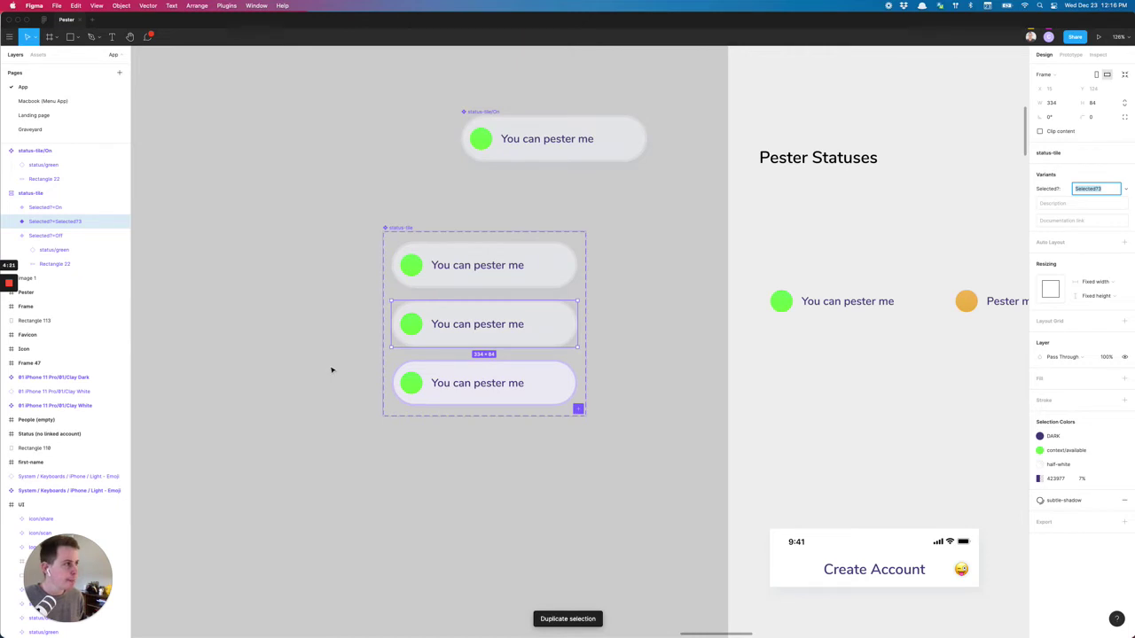
pyautogui.click(331, 369)
pyautogui.click(436, 324)
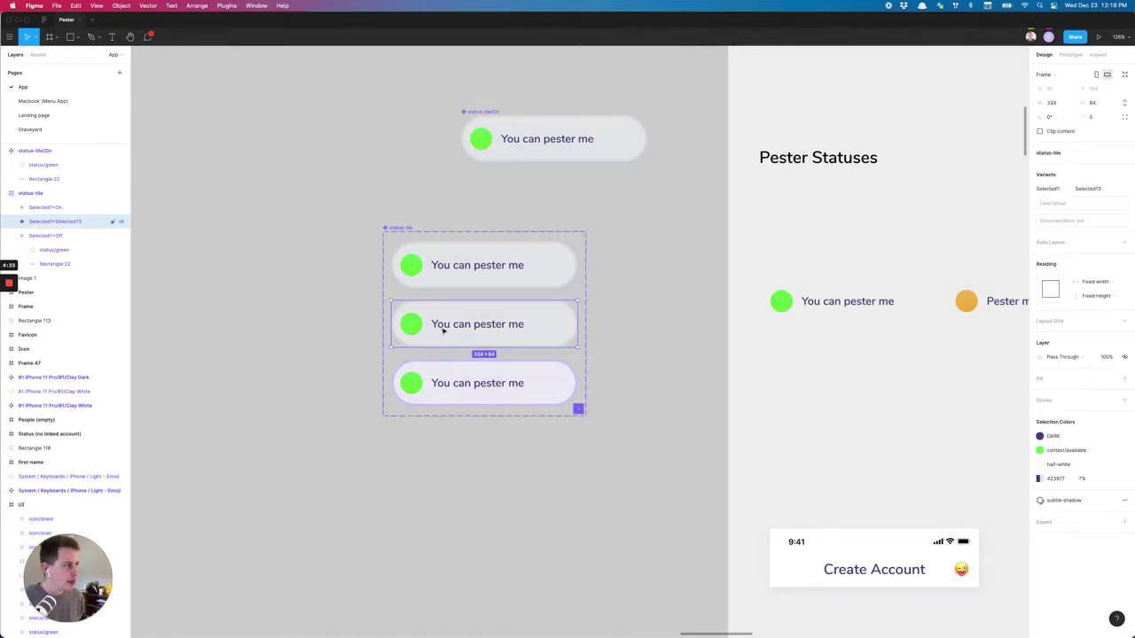
pyautogui.press('Escape')
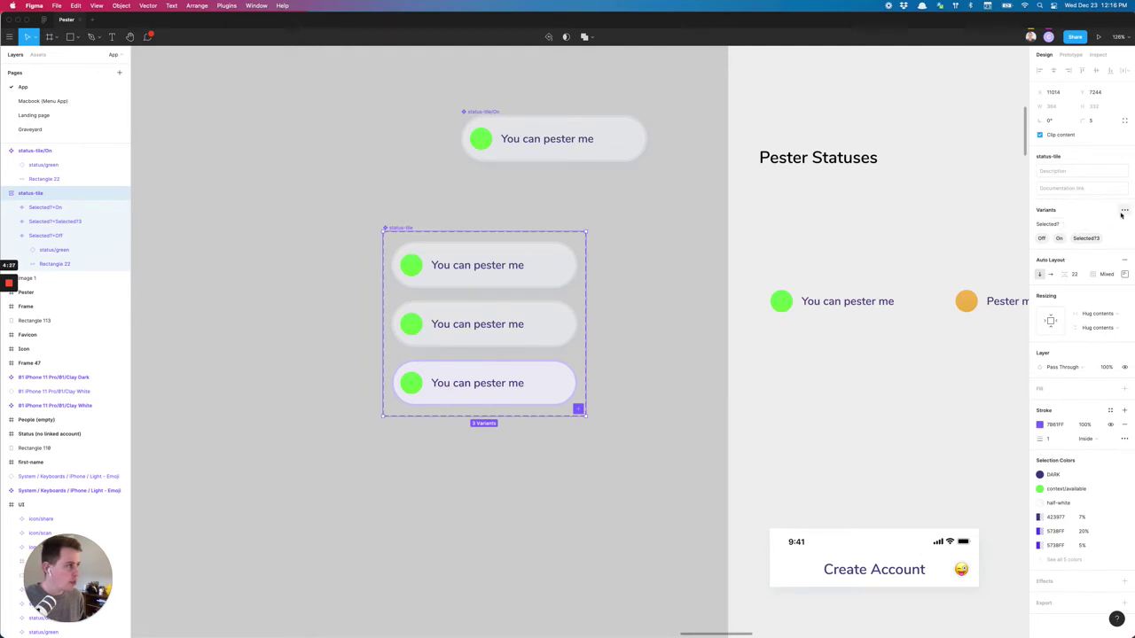
# Add a State variant property and rename its Default value to Green
pyautogui.click(1125, 210)
pyautogui.click(1116, 237)
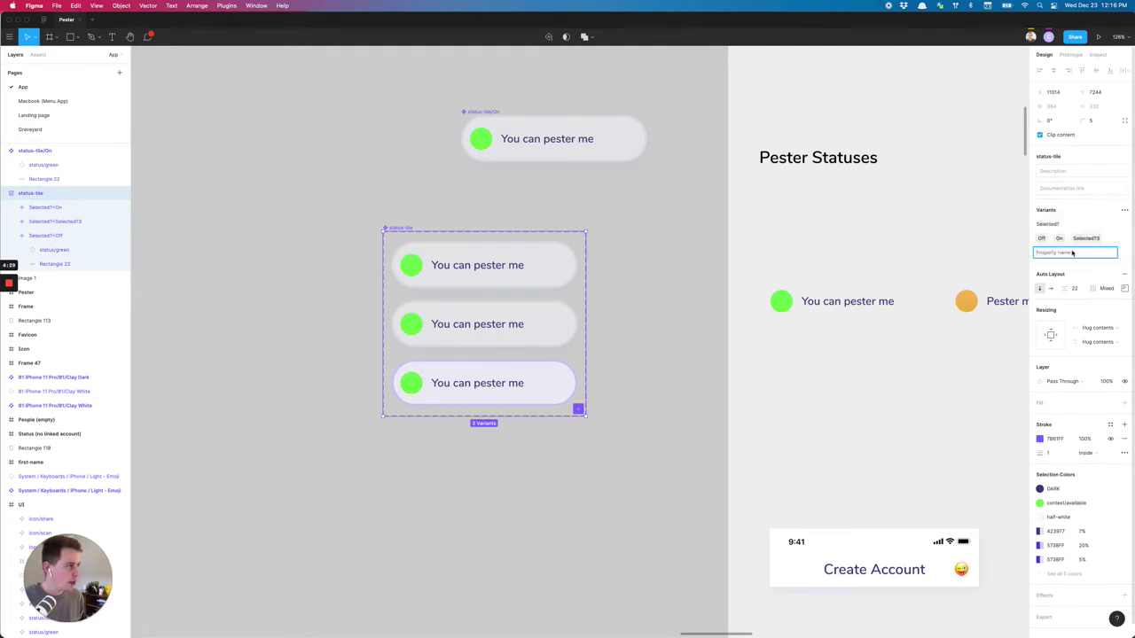
pyautogui.write('Se')
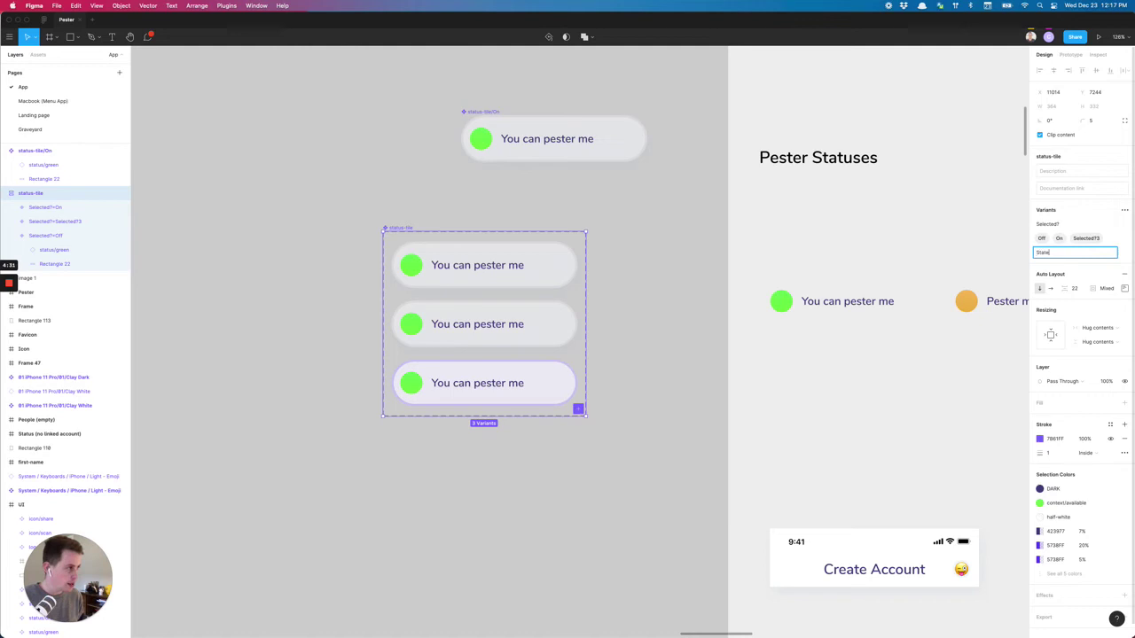
pyautogui.write('ate')
pyautogui.press('Return')
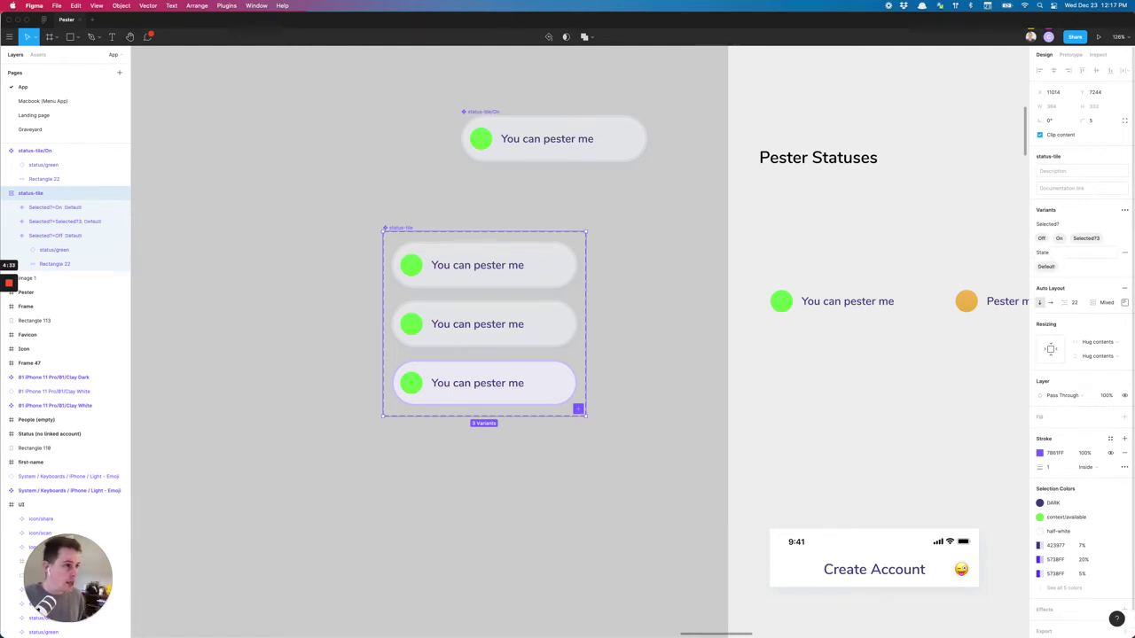
pyautogui.doubleClick(1046, 267)
pyautogui.write('Pres')
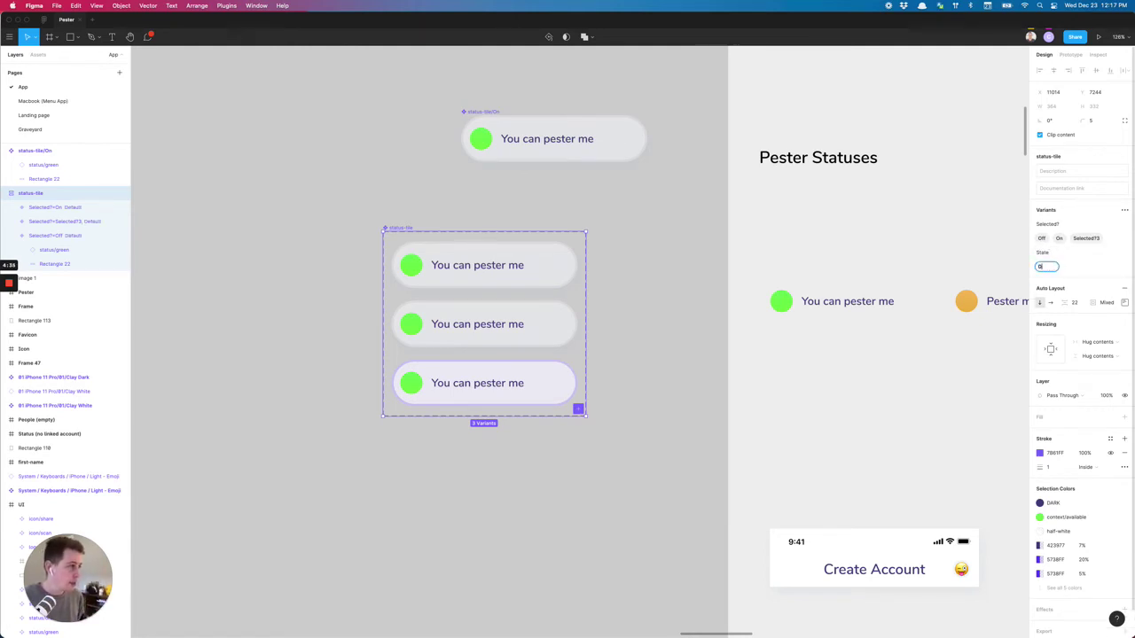
pyautogui.write('n')
pyautogui.press('Return')
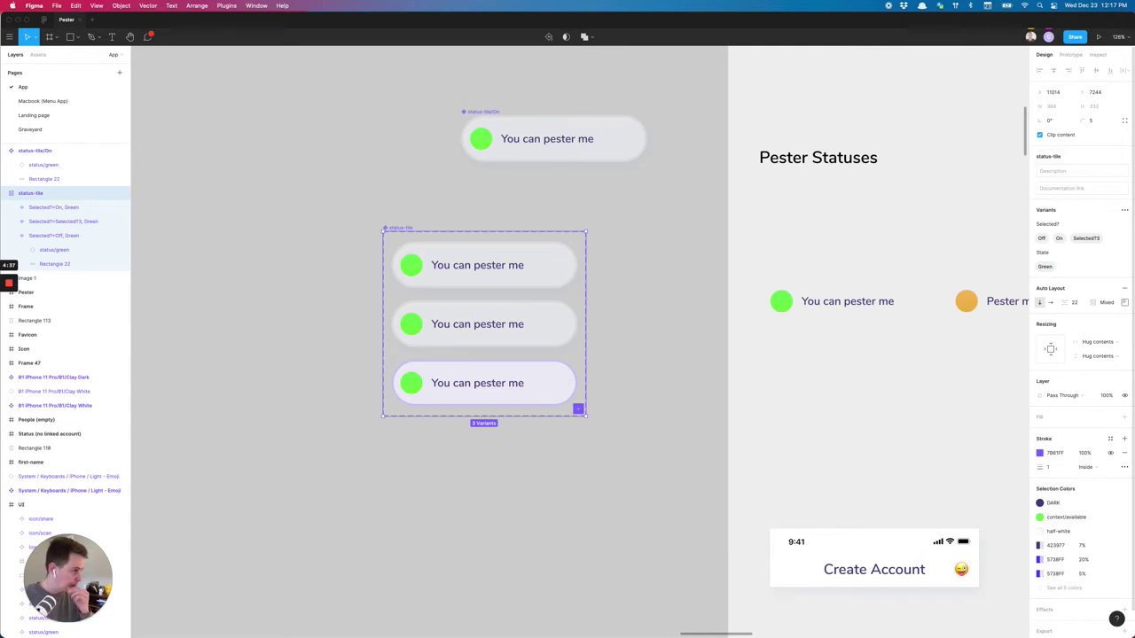
# Set the middle variant's Selected? value to Off
pyautogui.click(448, 334)
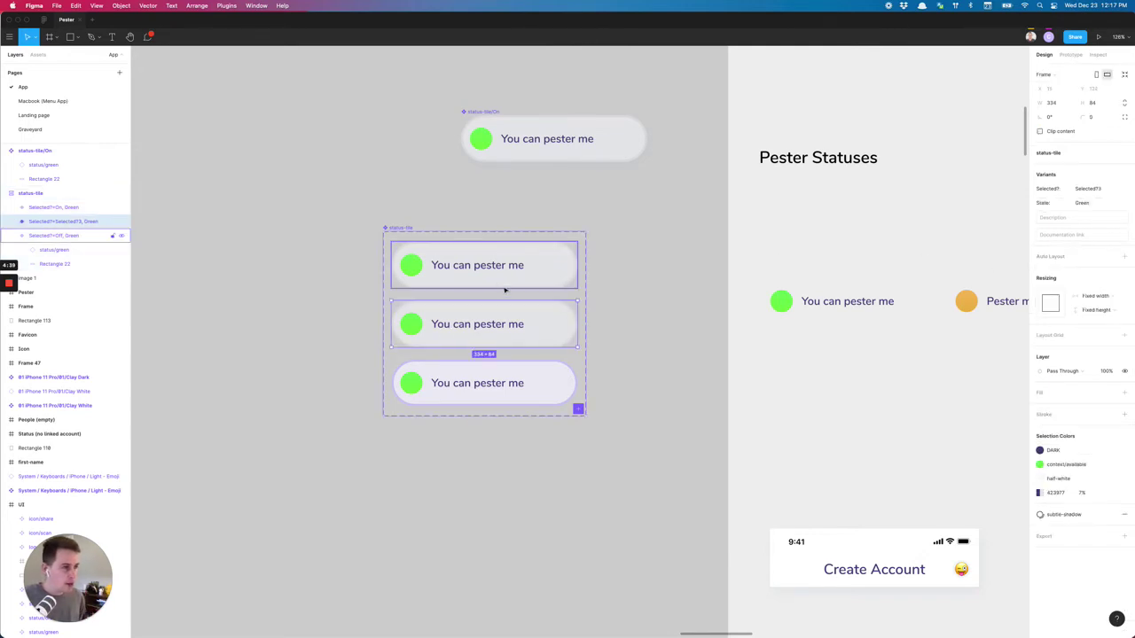
pyautogui.click(494, 278)
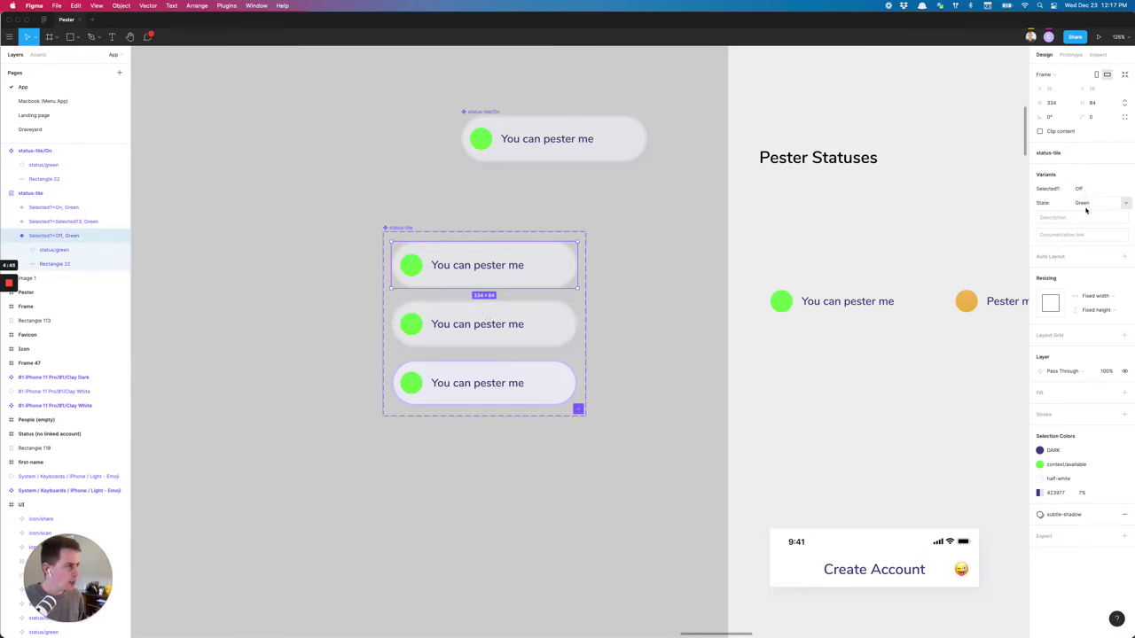
pyautogui.click(535, 327)
pyautogui.click(1122, 188)
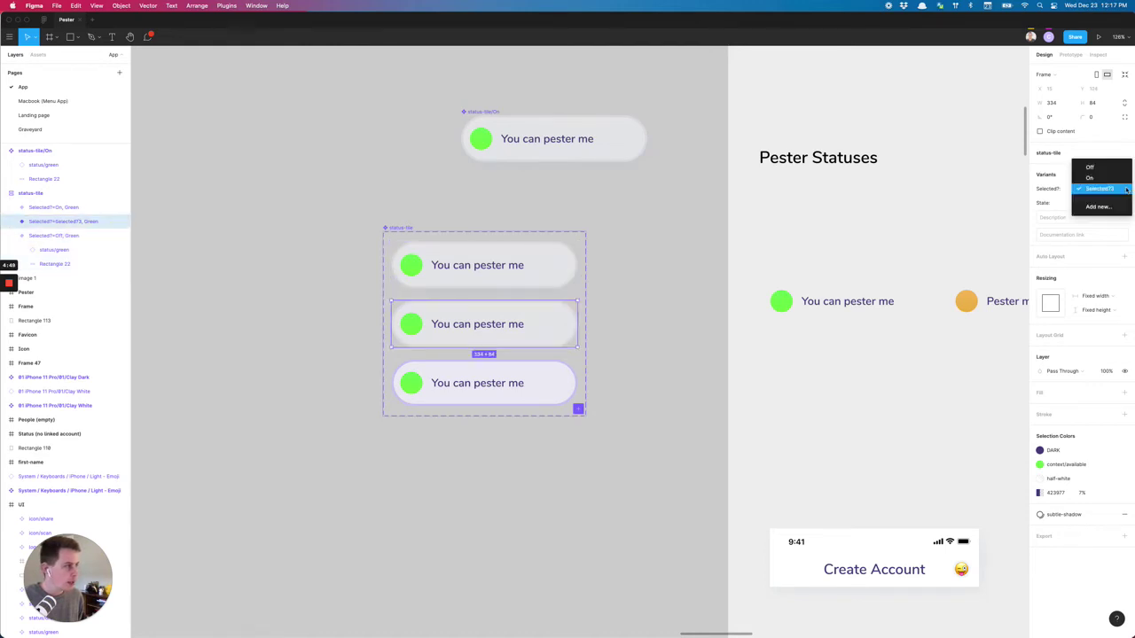
pyautogui.click(1104, 168)
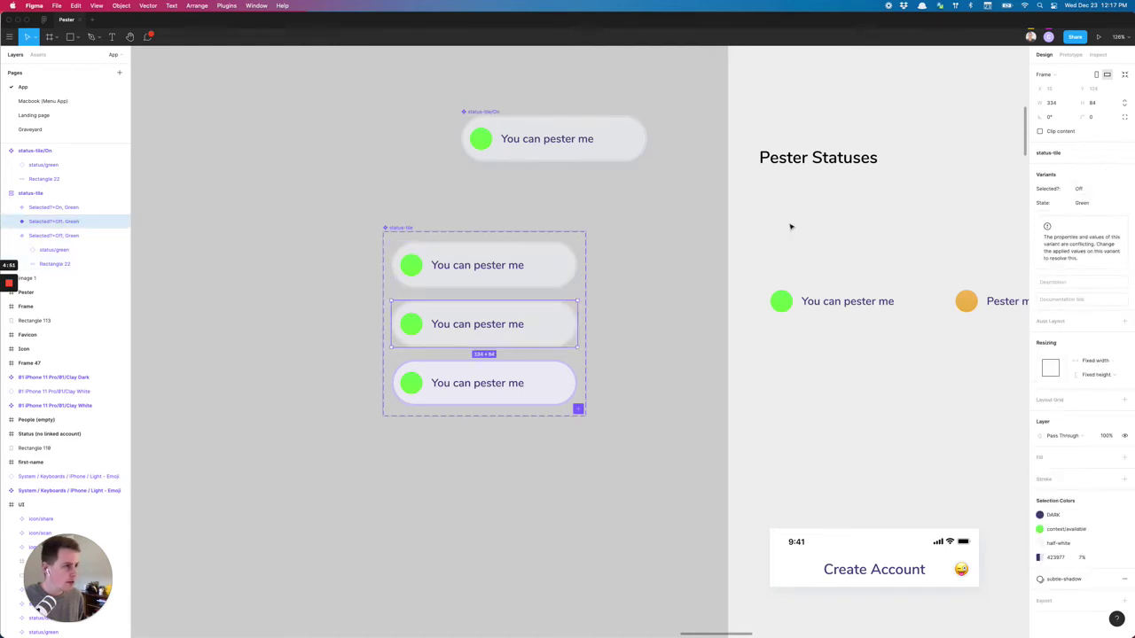
# Swap the middle tile's nested status to the orange 'Pester me, if you must' status
pyautogui.doubleClick(472, 325)
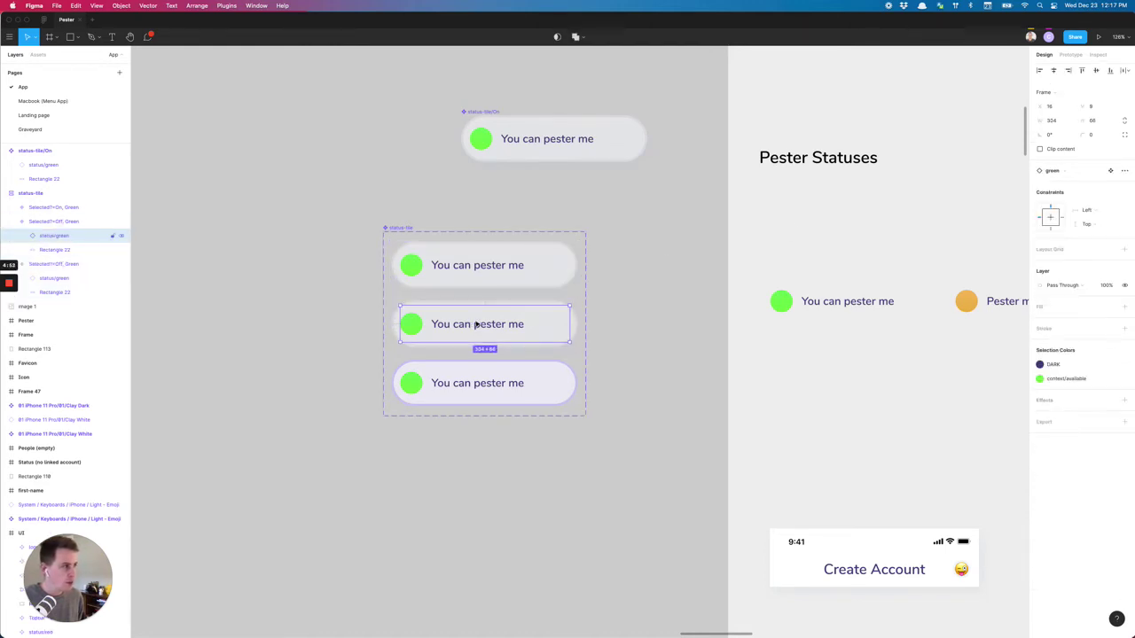
pyautogui.click(1068, 172)
pyautogui.click(1082, 280)
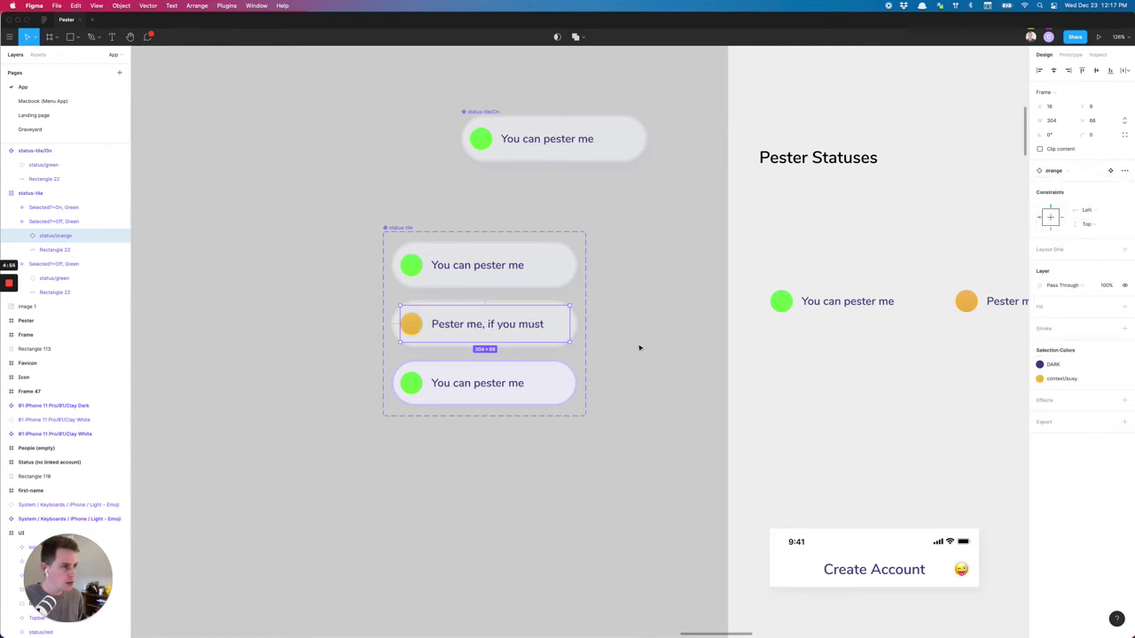
pyautogui.press('Escape')
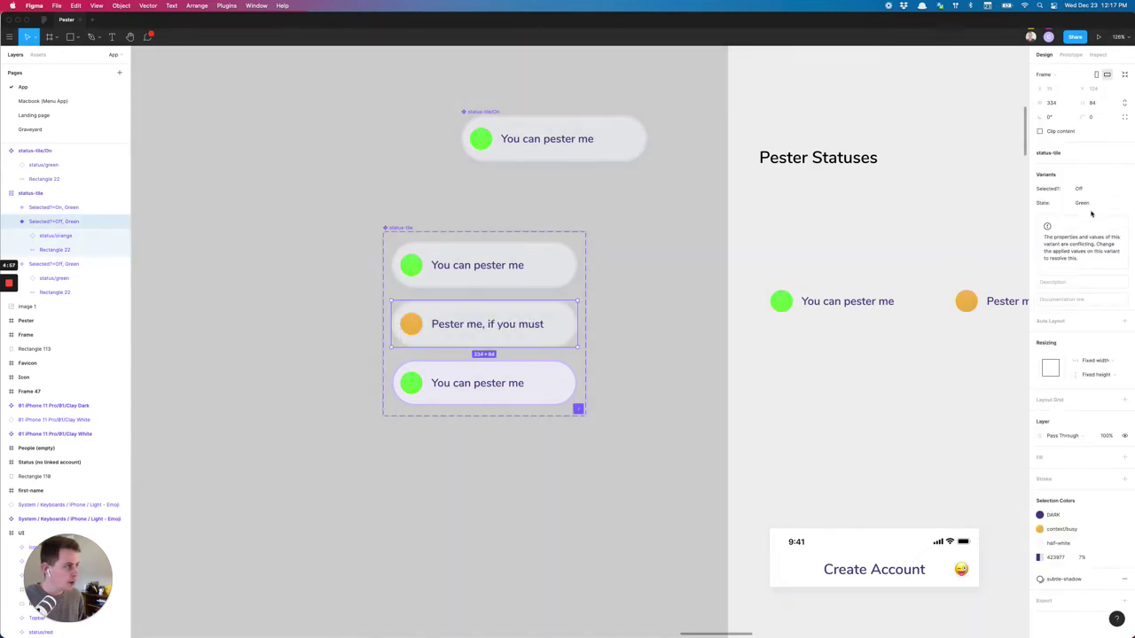
# Give the middle variant a new State value Orange and duplicate it
pyautogui.click(1092, 208)
pyautogui.click(1125, 208)
pyautogui.click(1115, 218)
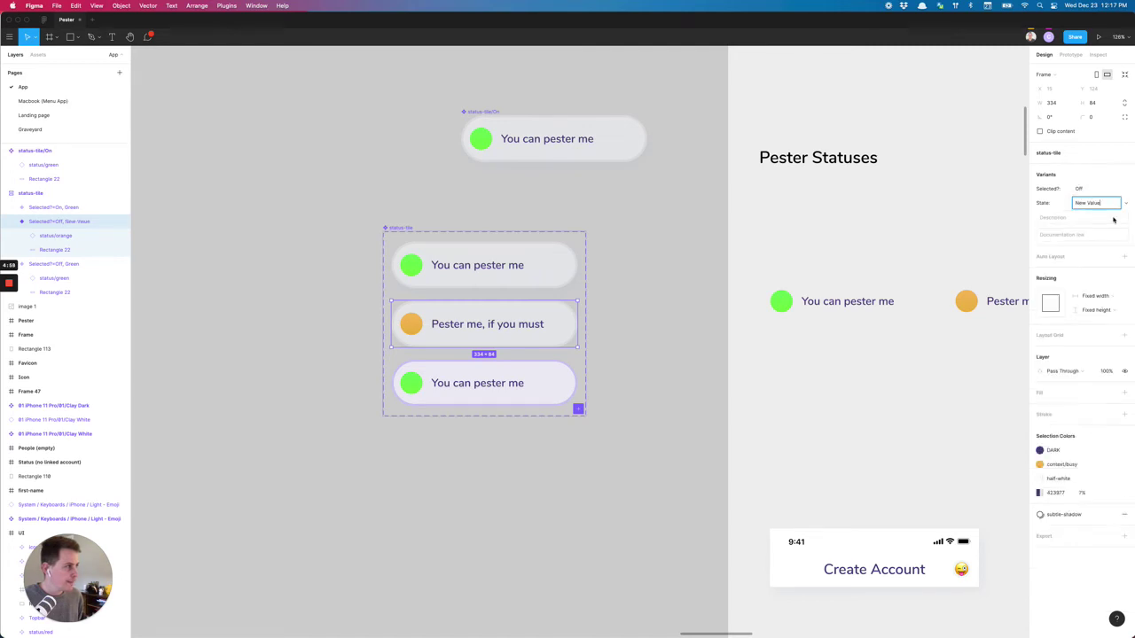
pyautogui.write('Orange')
pyautogui.press('Return')
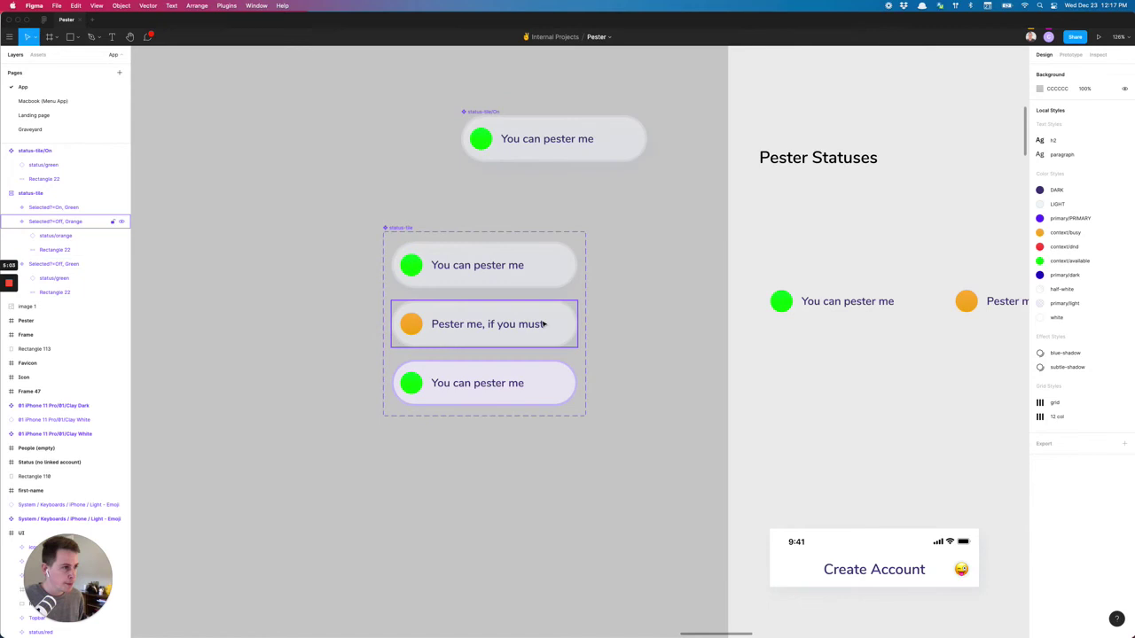
pyautogui.press('super+d')
pyautogui.click(1094, 203)
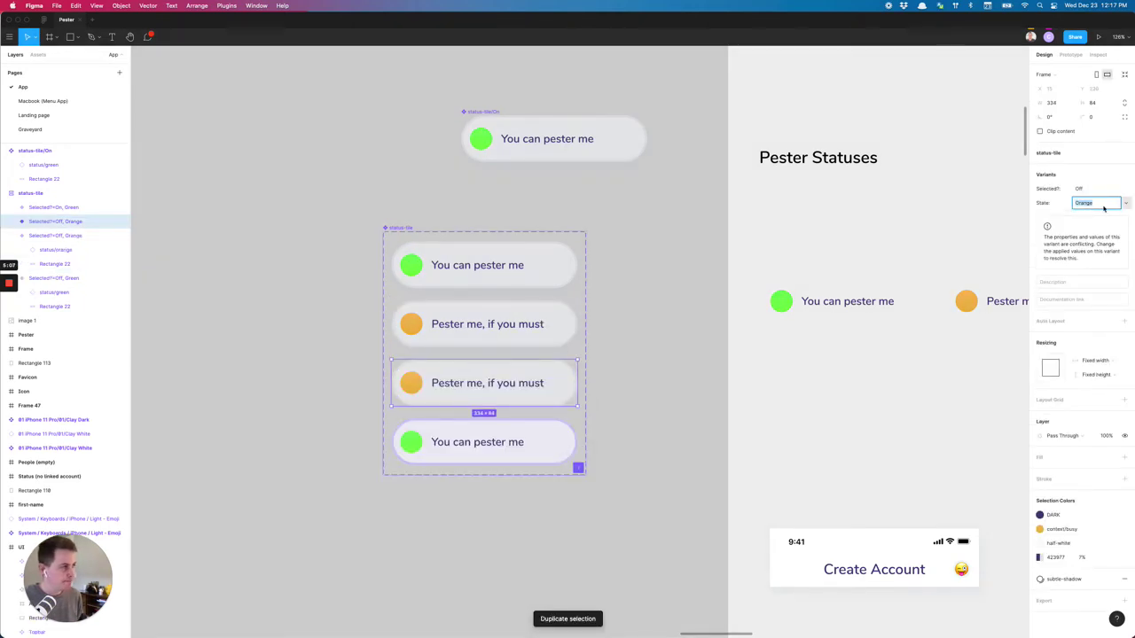
# Set the copy's State to Red and swap its orange status to red 'DO NOT PESTER ME'
pyautogui.write('Red')
pyautogui.press('Return')
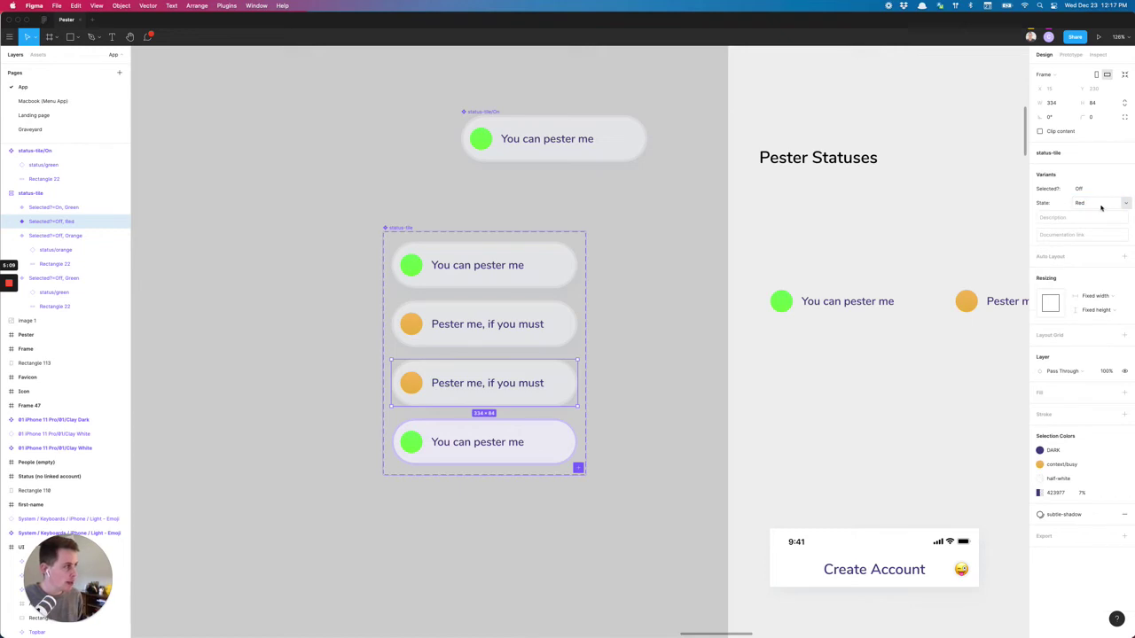
pyautogui.click(475, 384)
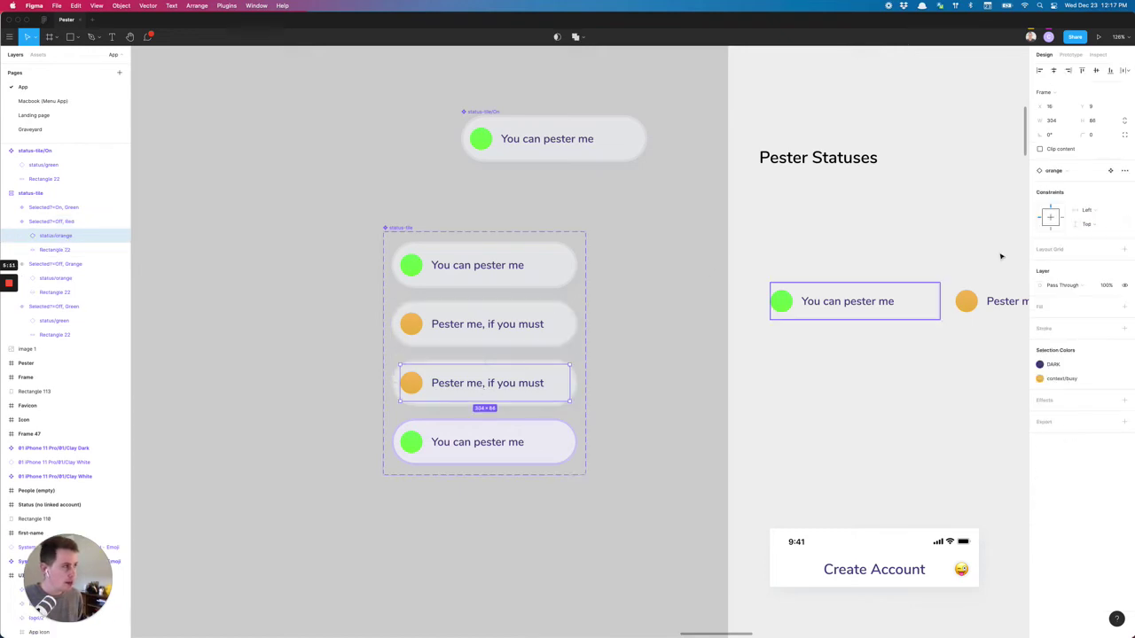
pyautogui.click(1059, 171)
pyautogui.click(1078, 318)
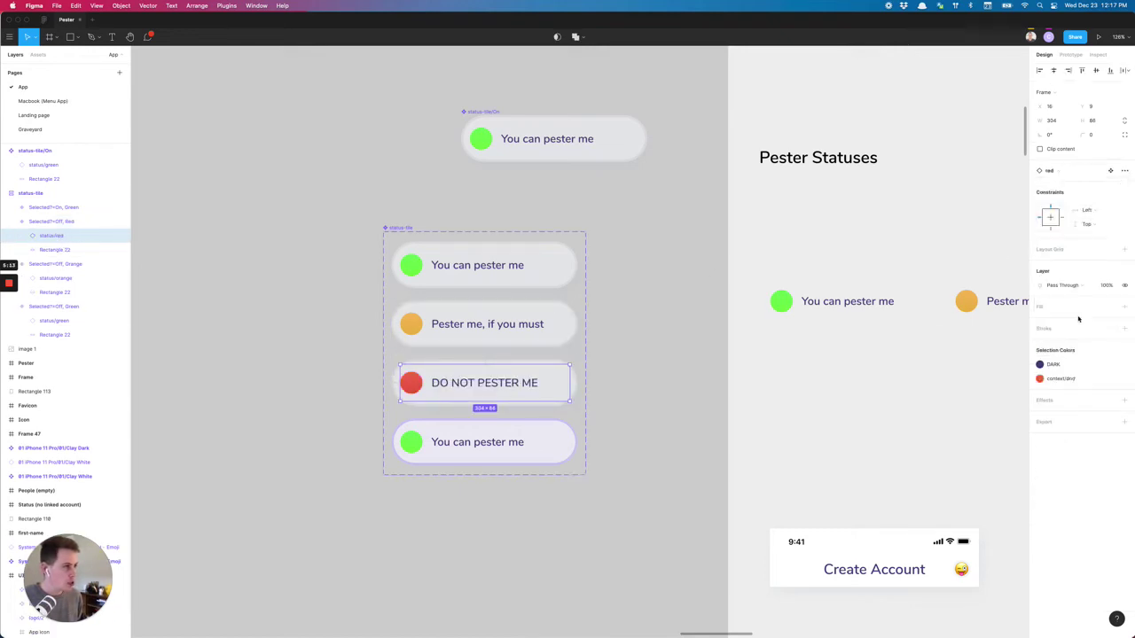
pyautogui.click(644, 393)
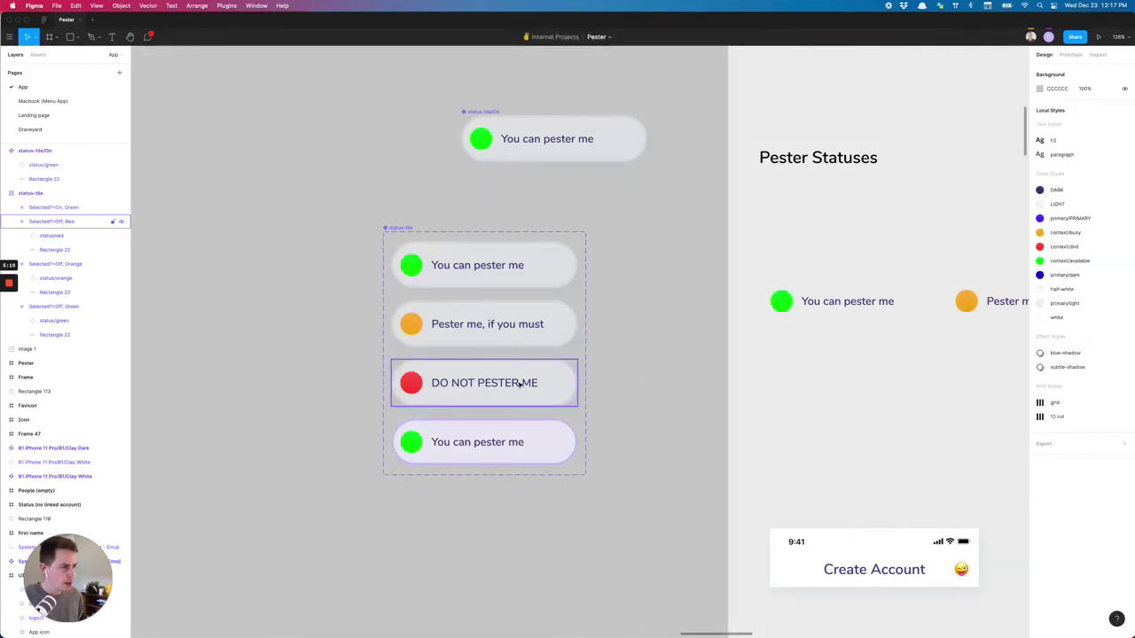
pyautogui.click(474, 386)
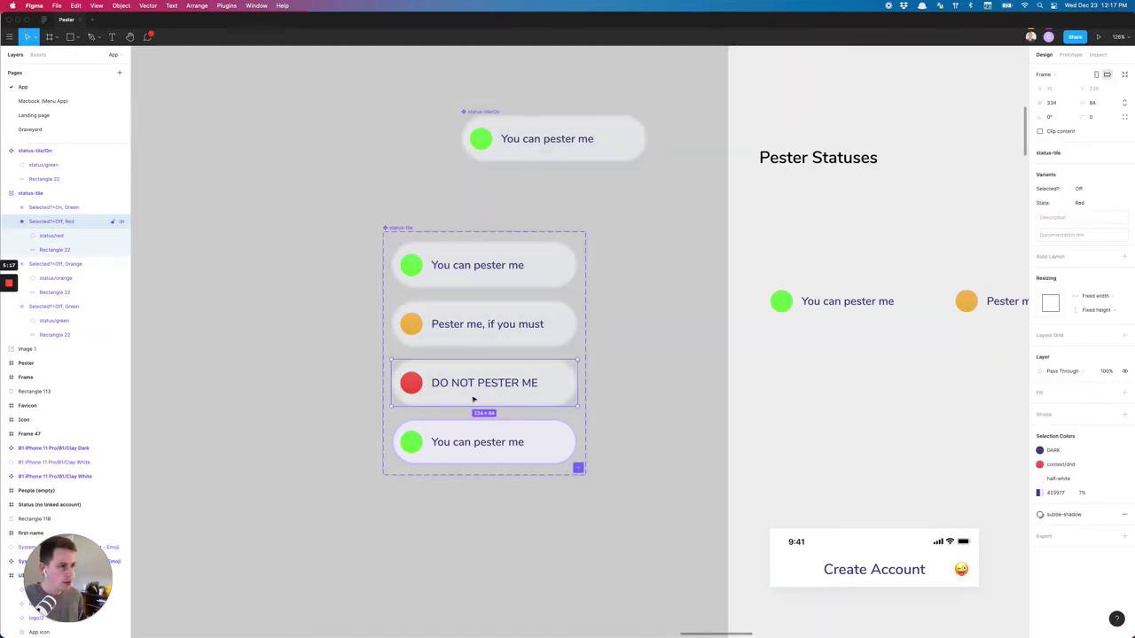
# Place a red status-tile instance beside the set and toggle its Selected? property on and off
pyautogui.moveTo(471, 398); pyautogui.dragTo(267, 205)
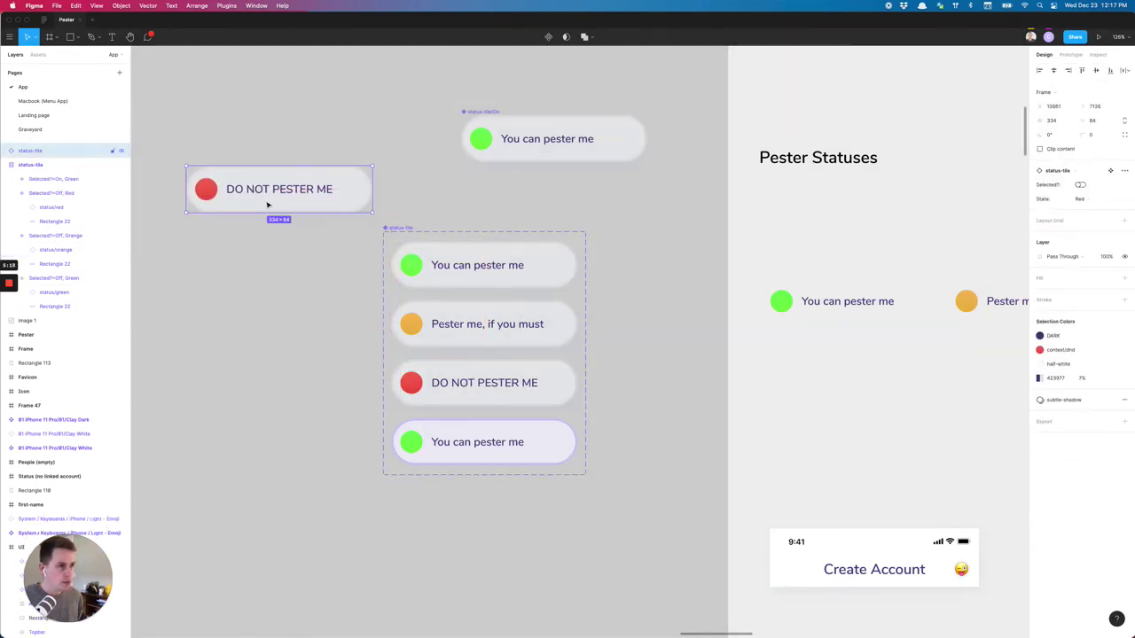
pyautogui.click(1080, 186)
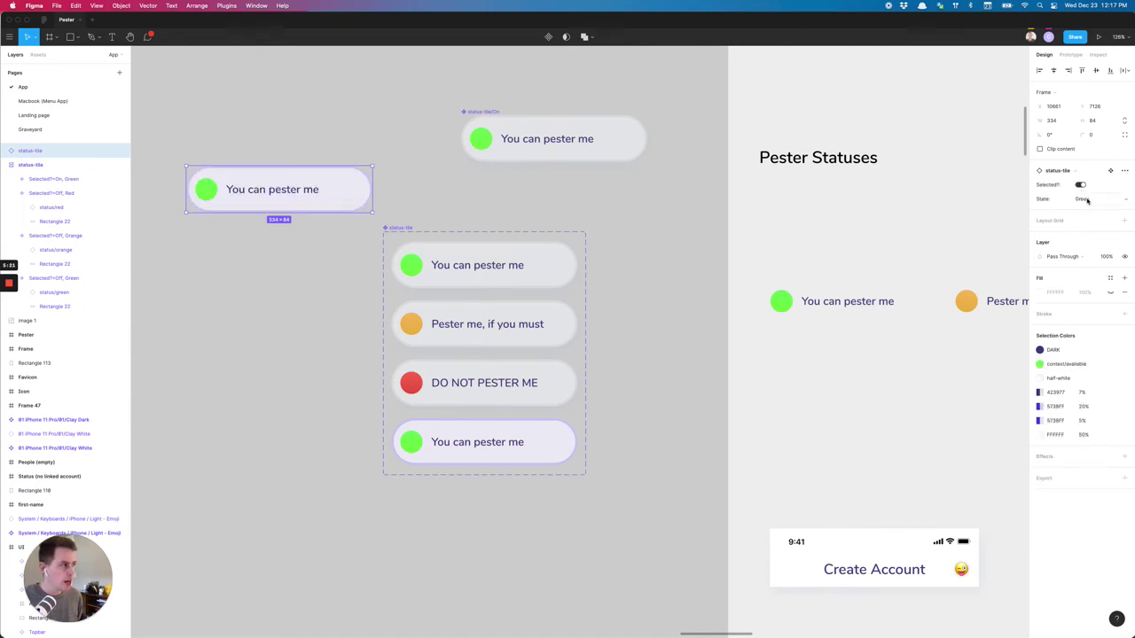
pyautogui.click(1087, 199)
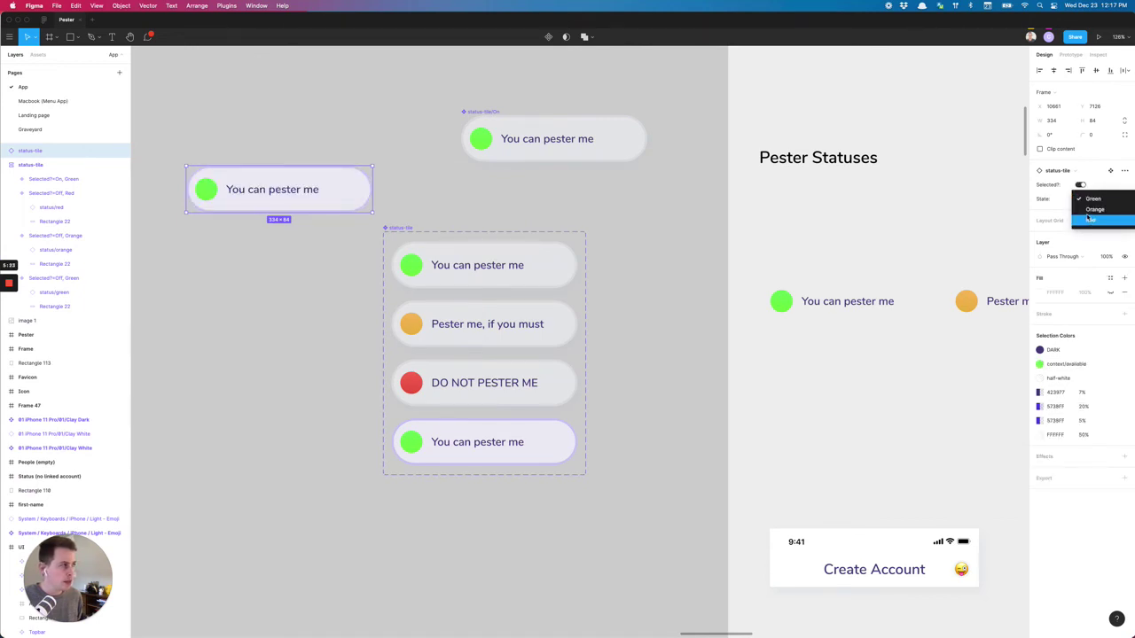
pyautogui.click(1049, 198)
pyautogui.click(1080, 186)
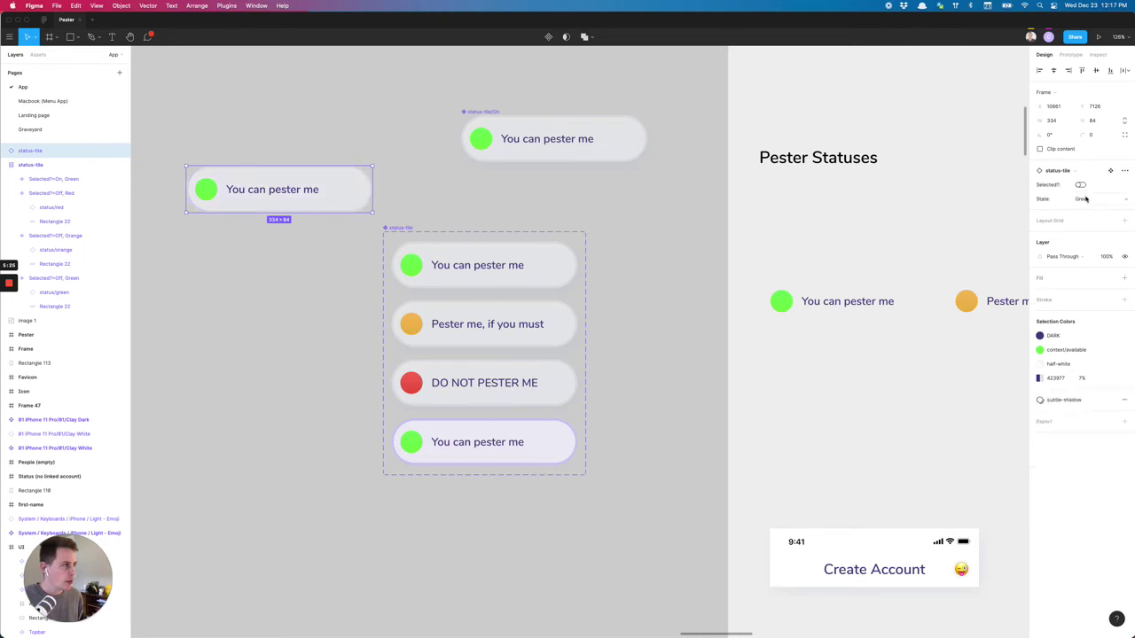
# Cycle the instance's State through Orange and Red, then switch Selected? on
pyautogui.click(1087, 199)
pyautogui.click(1087, 212)
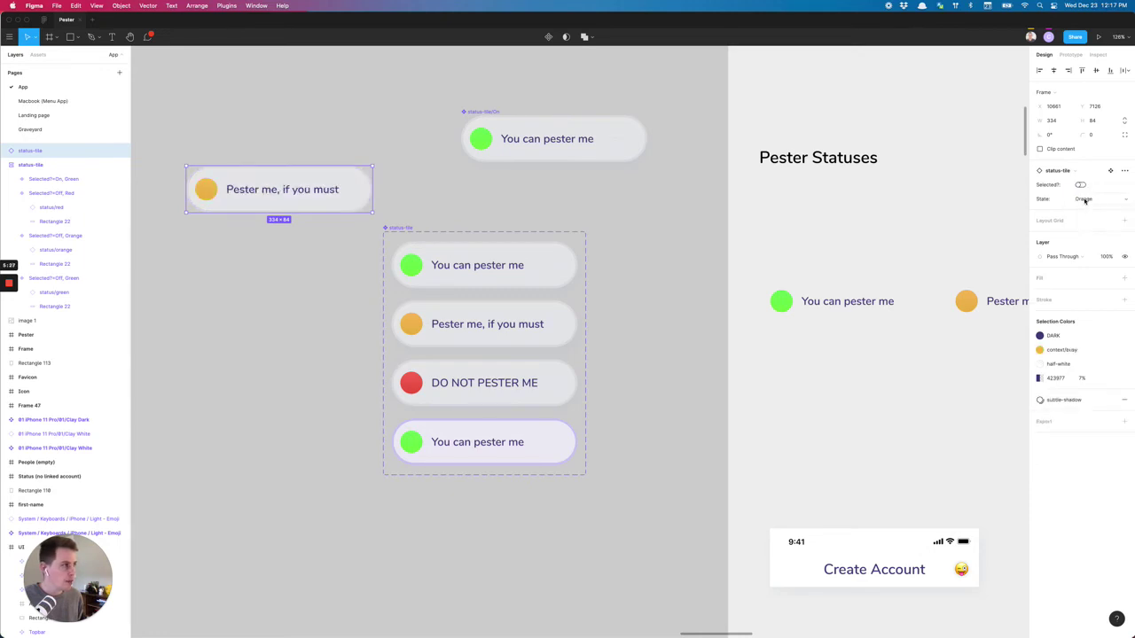
pyautogui.click(1084, 199)
pyautogui.click(1087, 213)
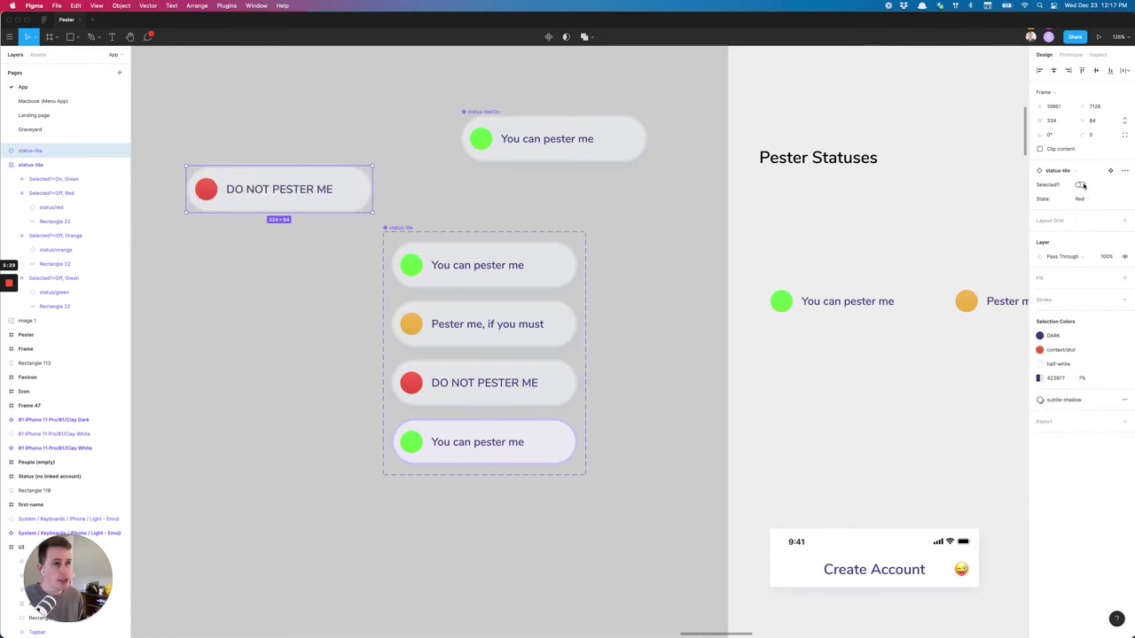
pyautogui.click(1081, 186)
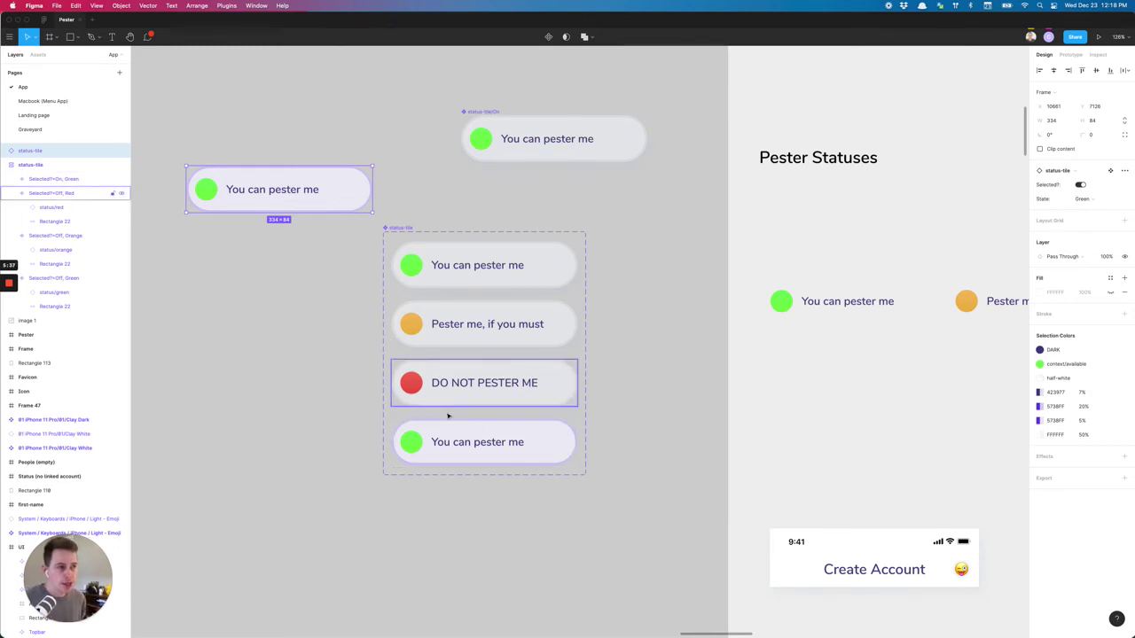
# Delete the loose tile and duplicate the bottom variant of the set twice
pyautogui.click(281, 227)
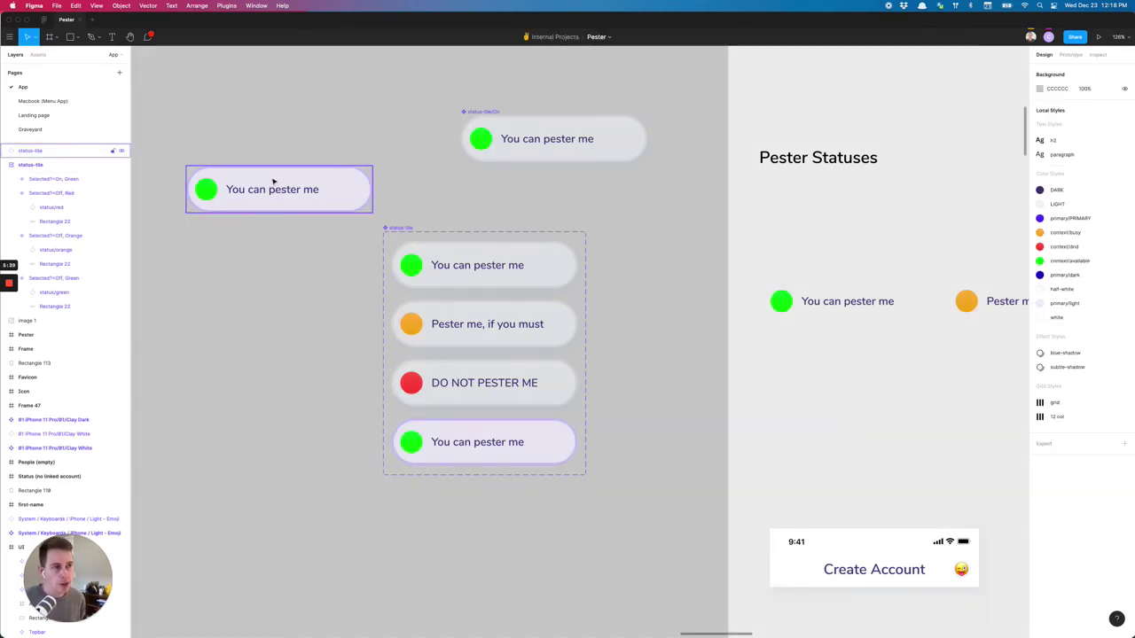
pyautogui.click(274, 184)
pyautogui.press('Delete')
pyautogui.scroll(-3, 435, 325)
pyautogui.click(473, 372)
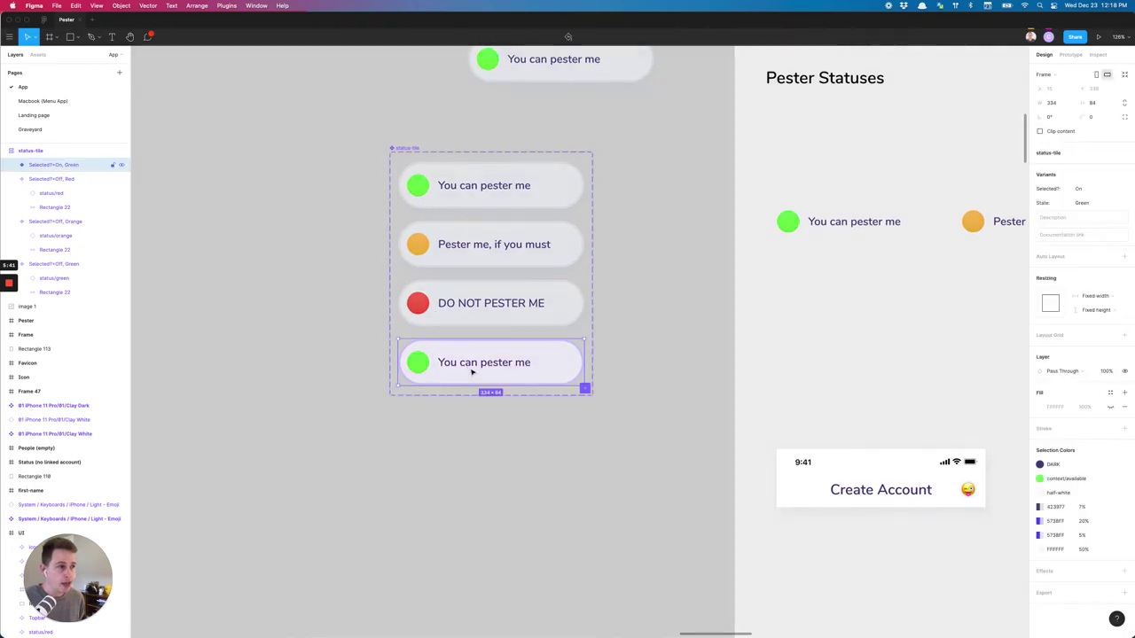
pyautogui.press('super+d')
pyautogui.press('super+d')
pyautogui.click(454, 568)
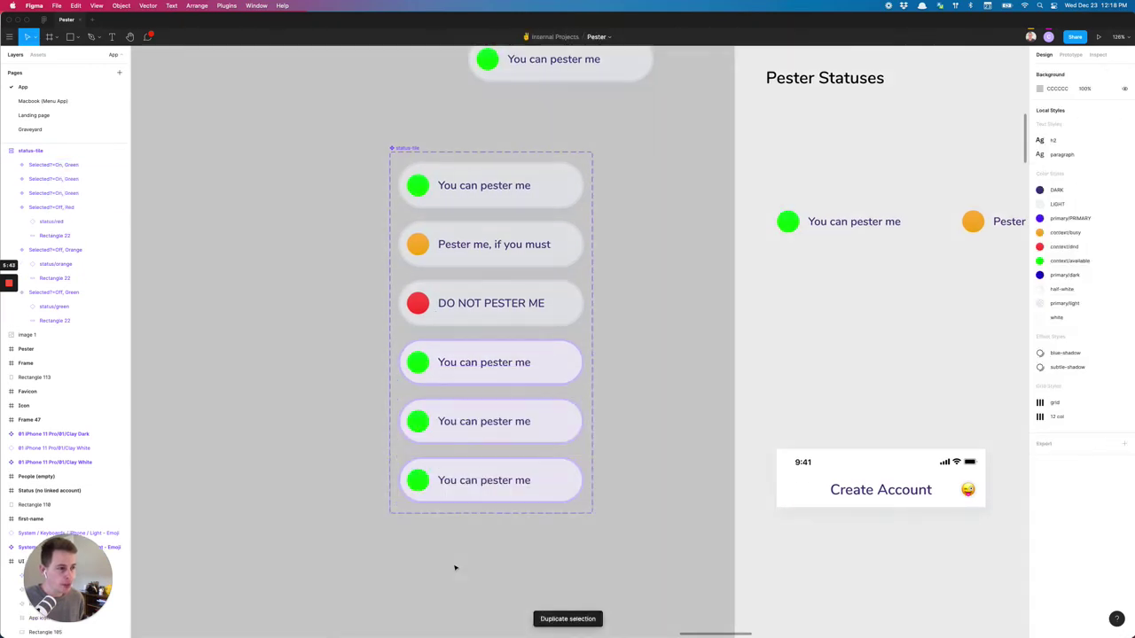
# Swap the nested status to orange in the fifth tile and to red in the bottom tile
pyautogui.click(481, 420)
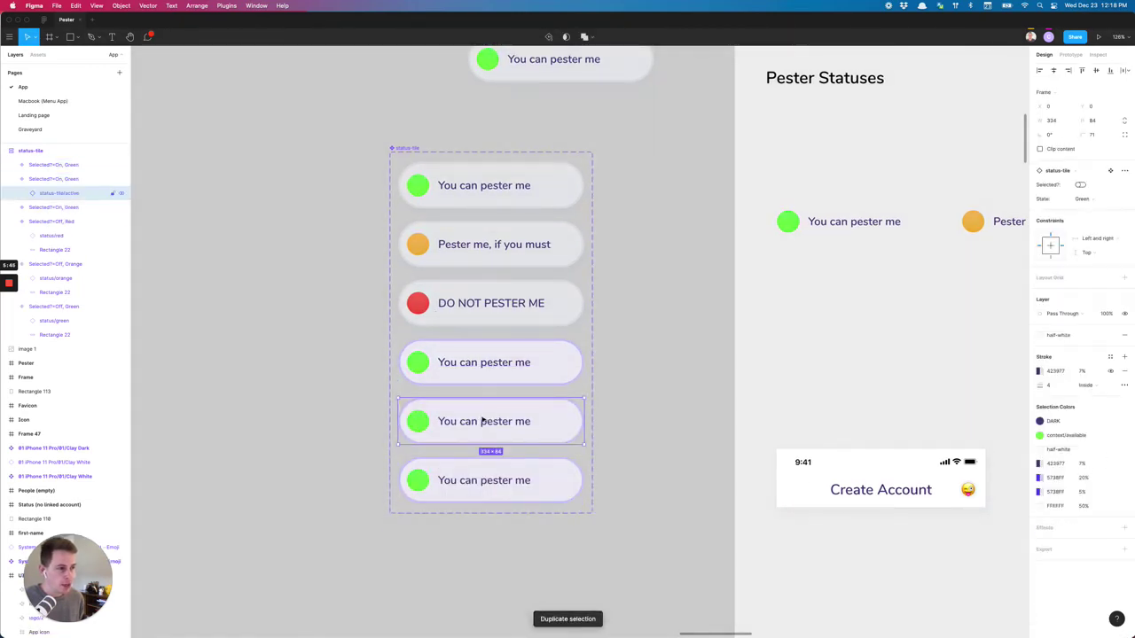
pyautogui.doubleClick(462, 422)
pyautogui.click(1067, 169)
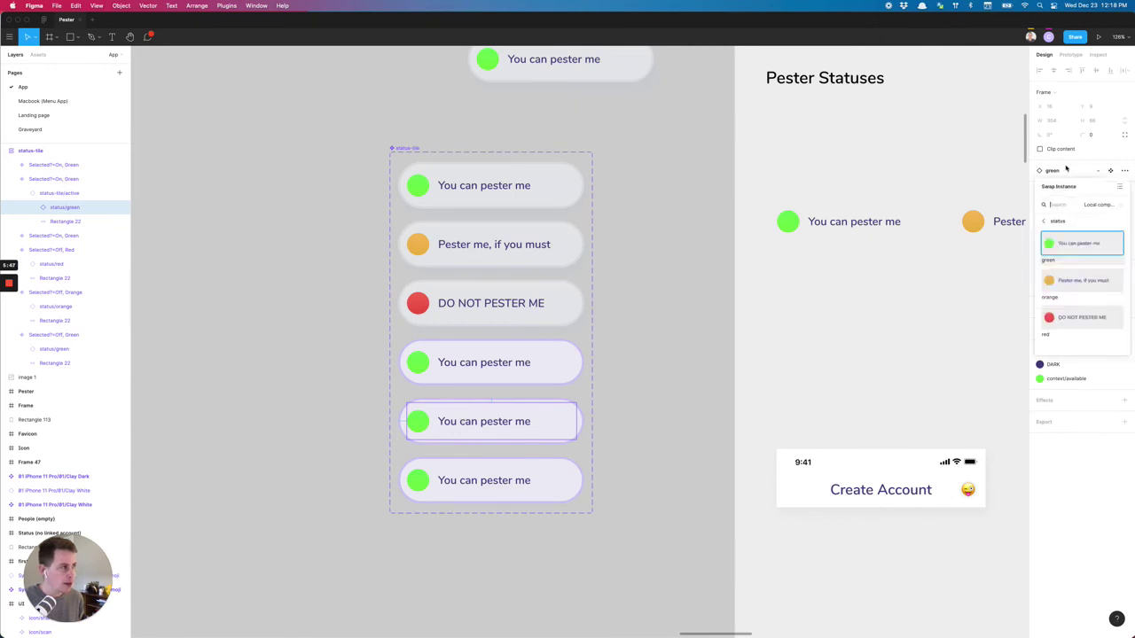
pyautogui.click(1071, 281)
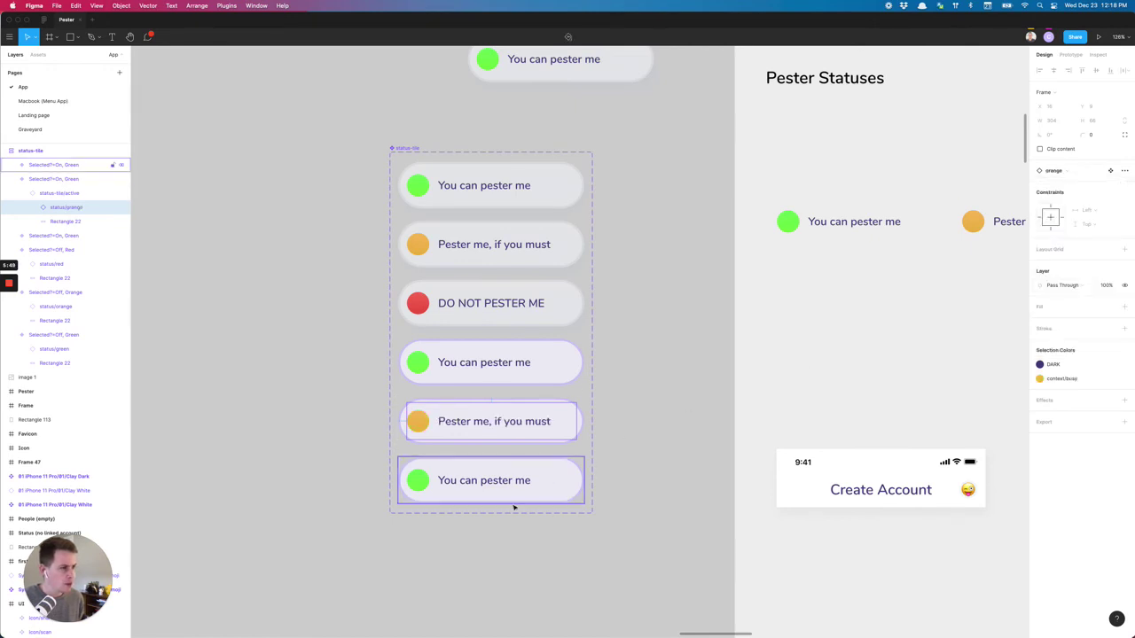
pyautogui.click(482, 501)
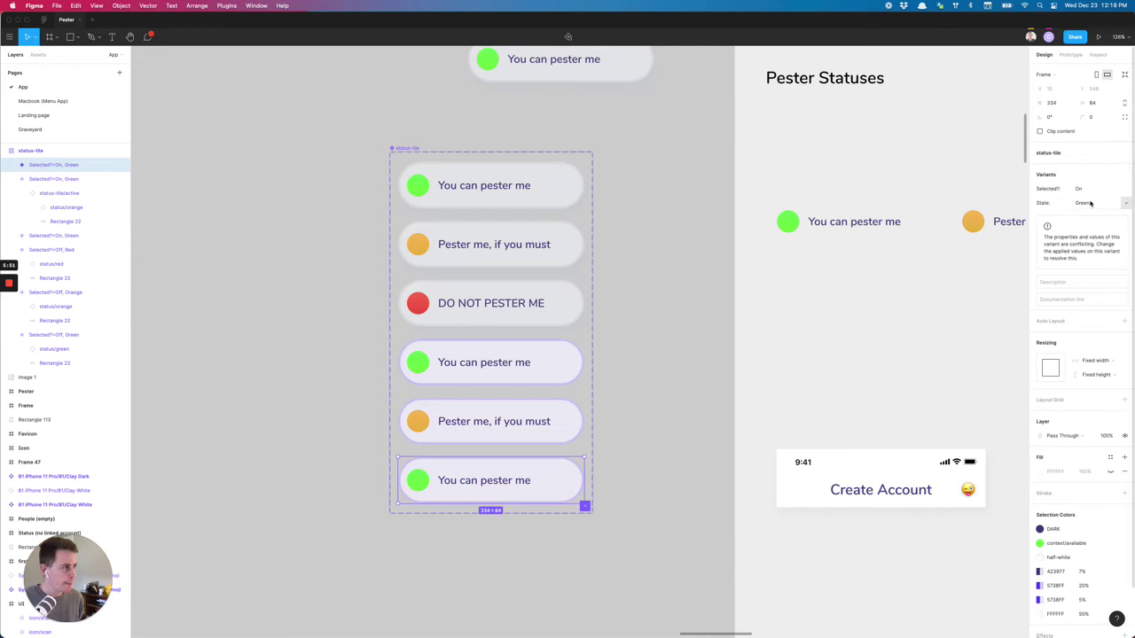
pyautogui.doubleClick(464, 486)
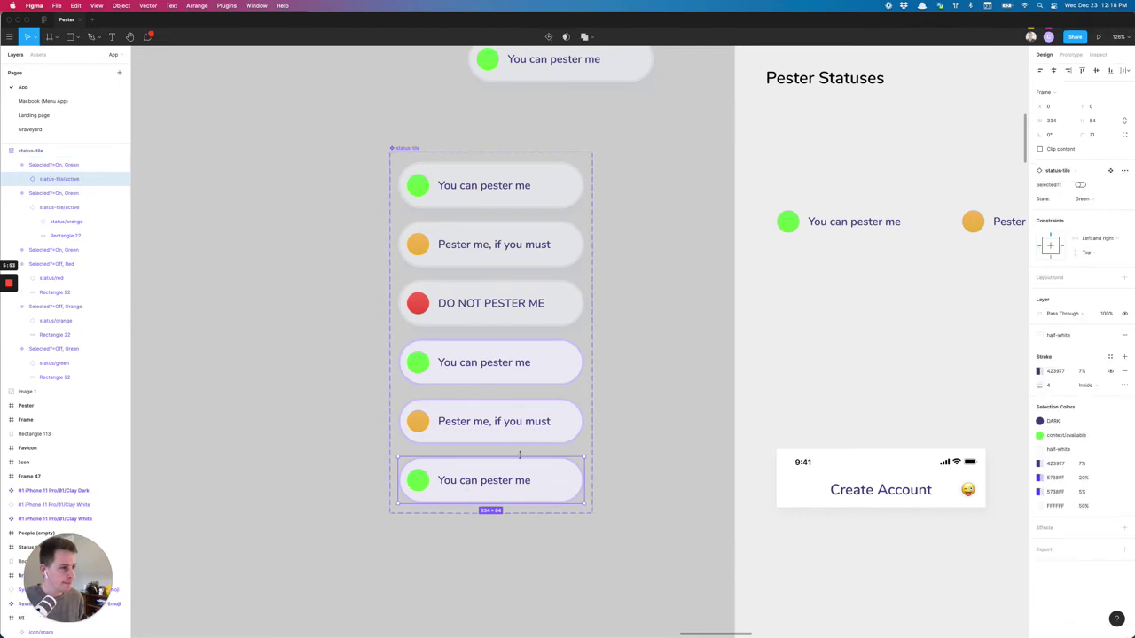
pyautogui.doubleClick(483, 483)
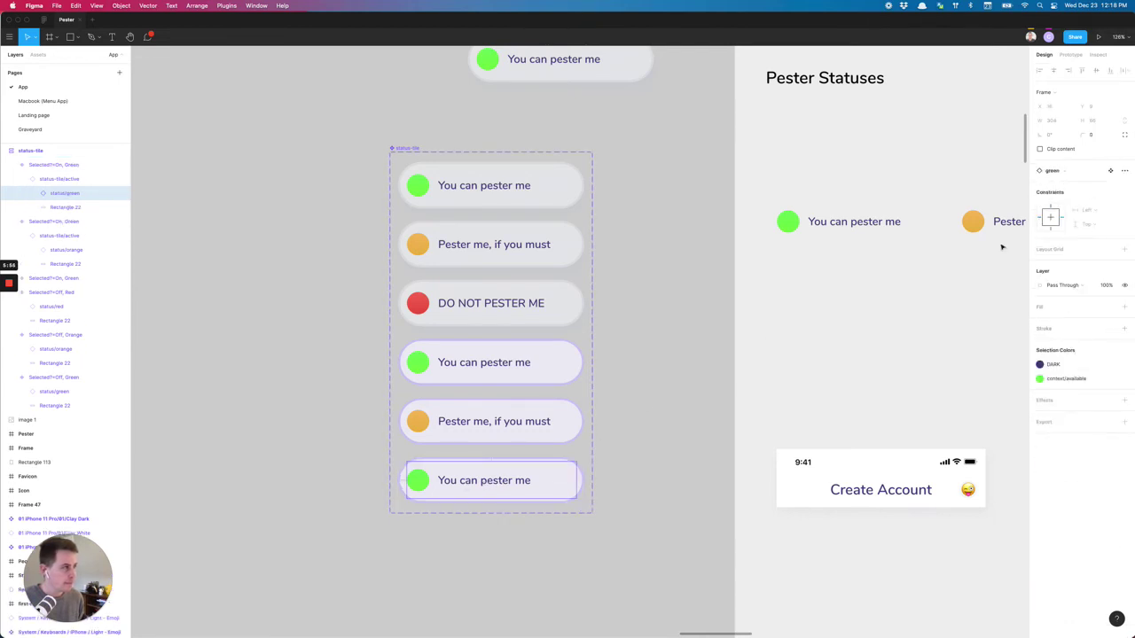
pyautogui.click(1064, 172)
pyautogui.click(1068, 318)
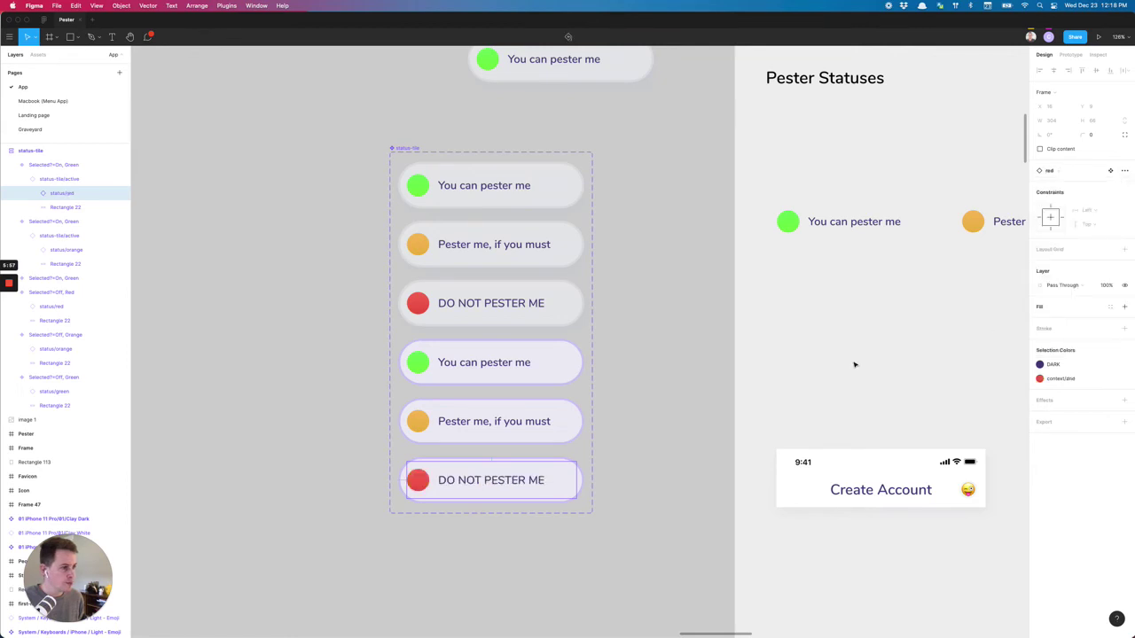
# Change State from Green to Orange on the fifth variant and to Red on the bottom variant
pyautogui.click(641, 477)
pyautogui.click(493, 434)
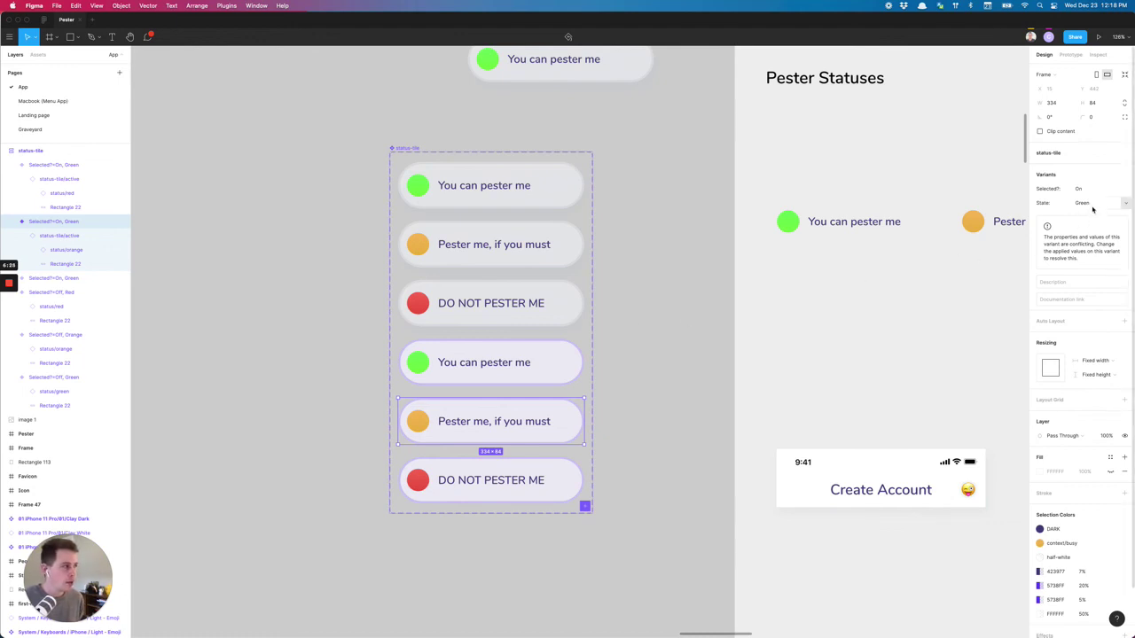
pyautogui.click(1124, 206)
pyautogui.click(1101, 220)
pyautogui.click(553, 476)
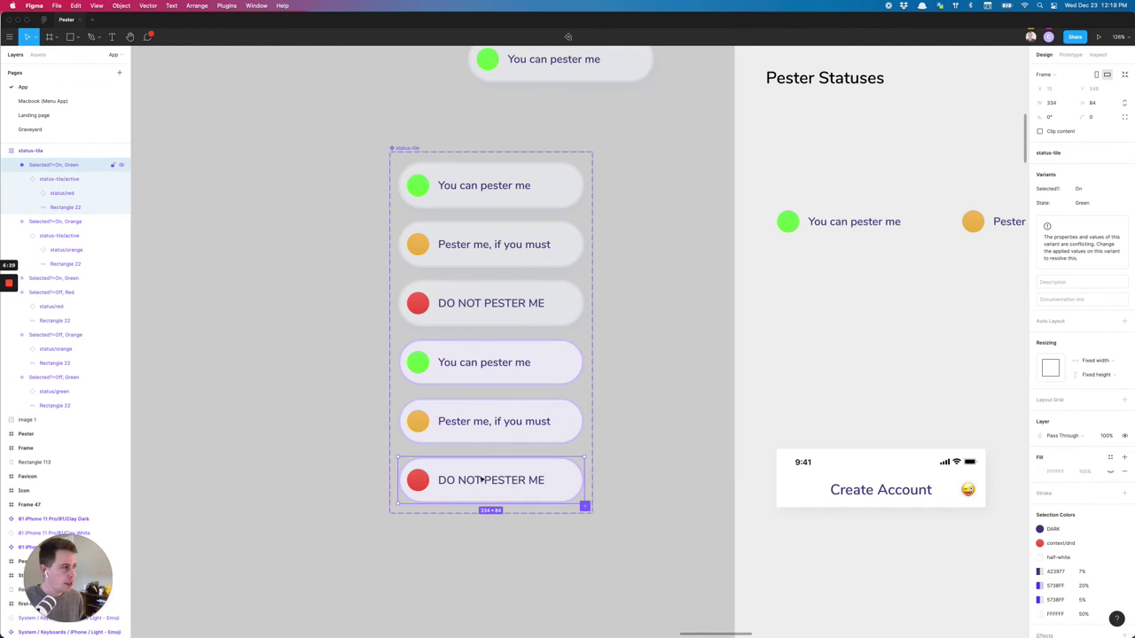
pyautogui.click(1124, 205)
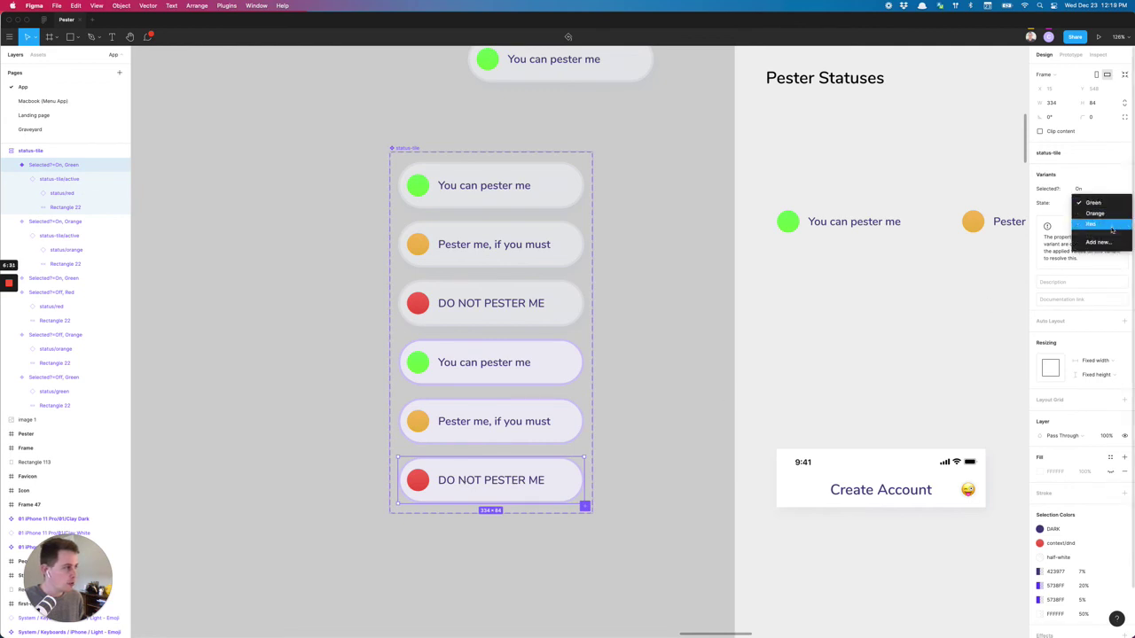
pyautogui.click(1112, 229)
pyautogui.click(625, 488)
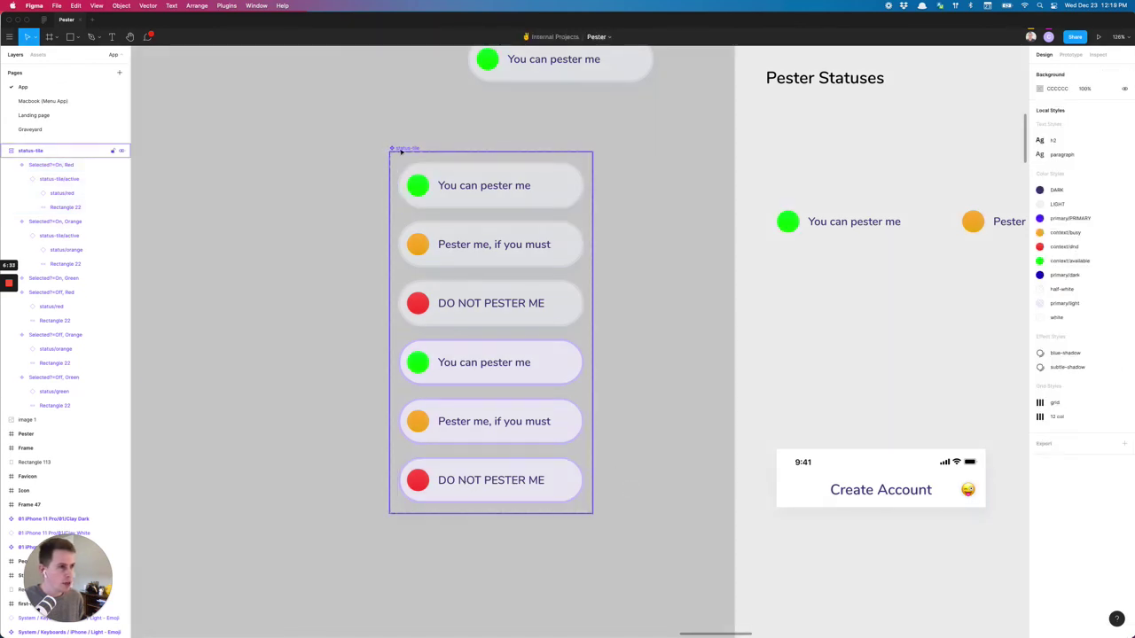
# Place a copy of the Selected?=Off, Red variant to the left of the set
pyautogui.click(401, 152)
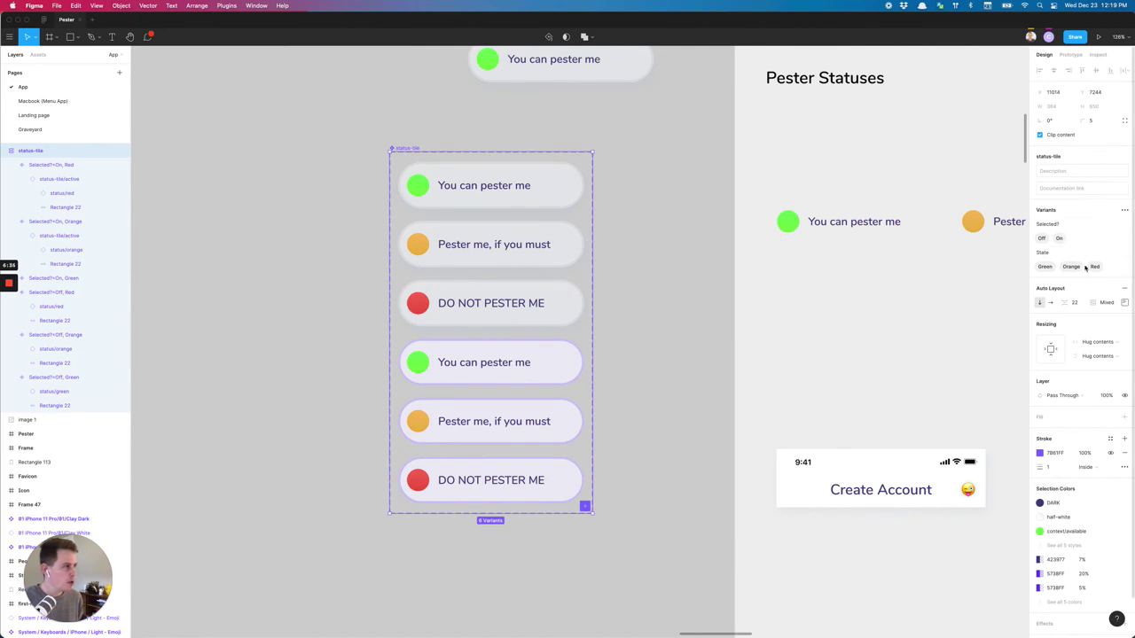
pyautogui.click(659, 336)
pyautogui.click(450, 314)
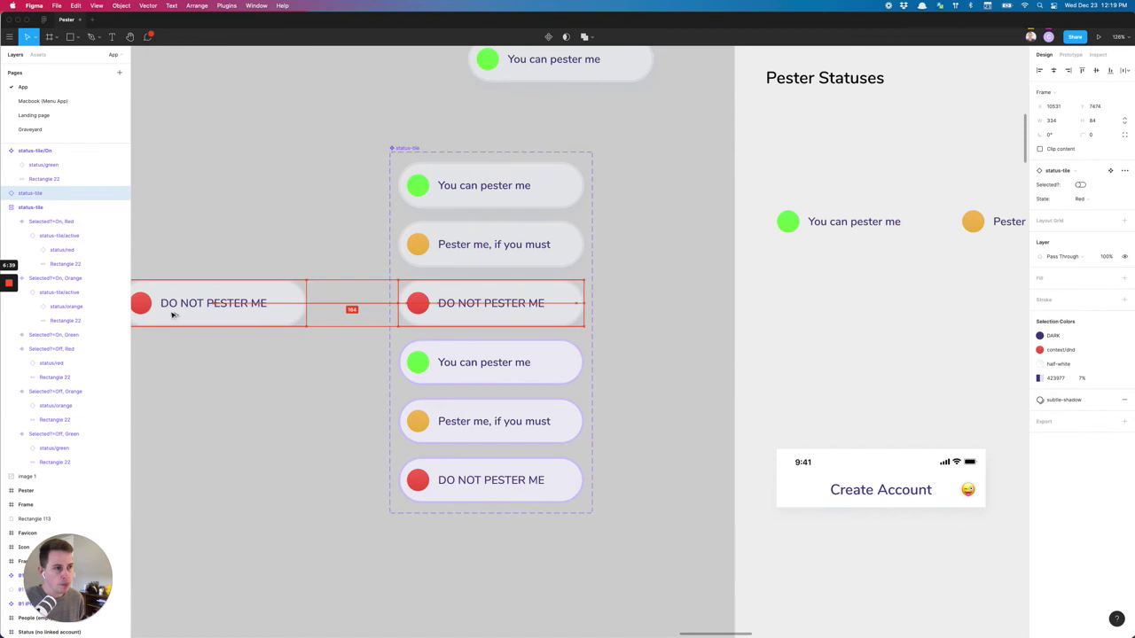
pyautogui.moveTo(173, 315); pyautogui.dragTo(172, 315)
pyautogui.hscroll(-5, 920, 187)
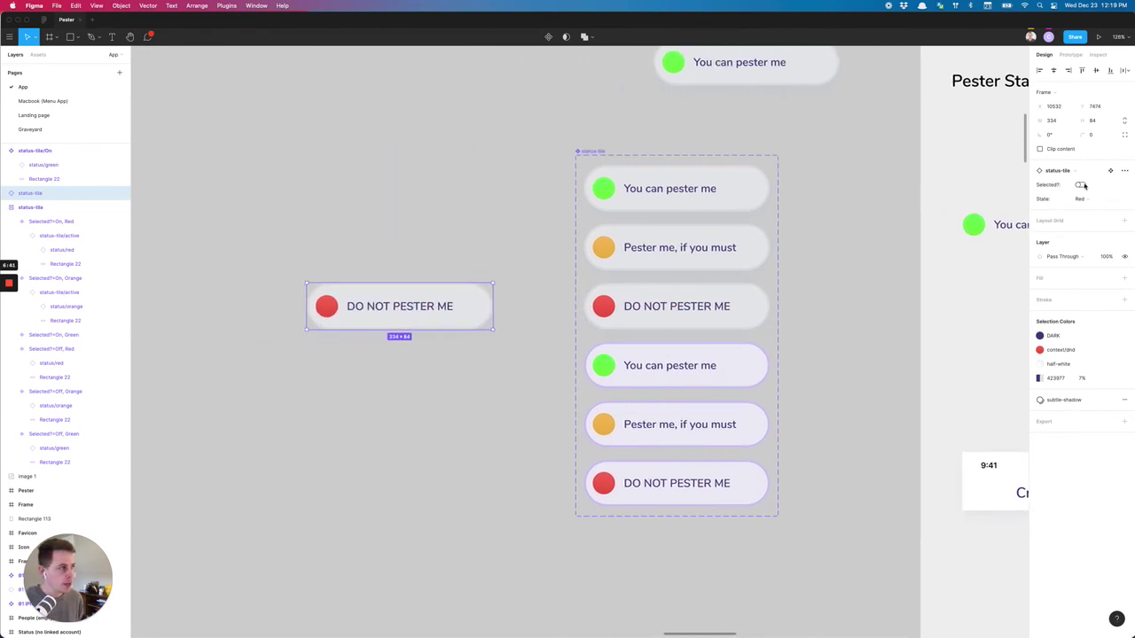
# Toggle the copy's Selected? on and off, then switch its State to Orange and then Green
pyautogui.click(1080, 185)
pyautogui.click(1080, 185)
pyautogui.click(1080, 185)
pyautogui.click(1080, 185)
pyautogui.click(1080, 185)
pyautogui.click(1081, 200)
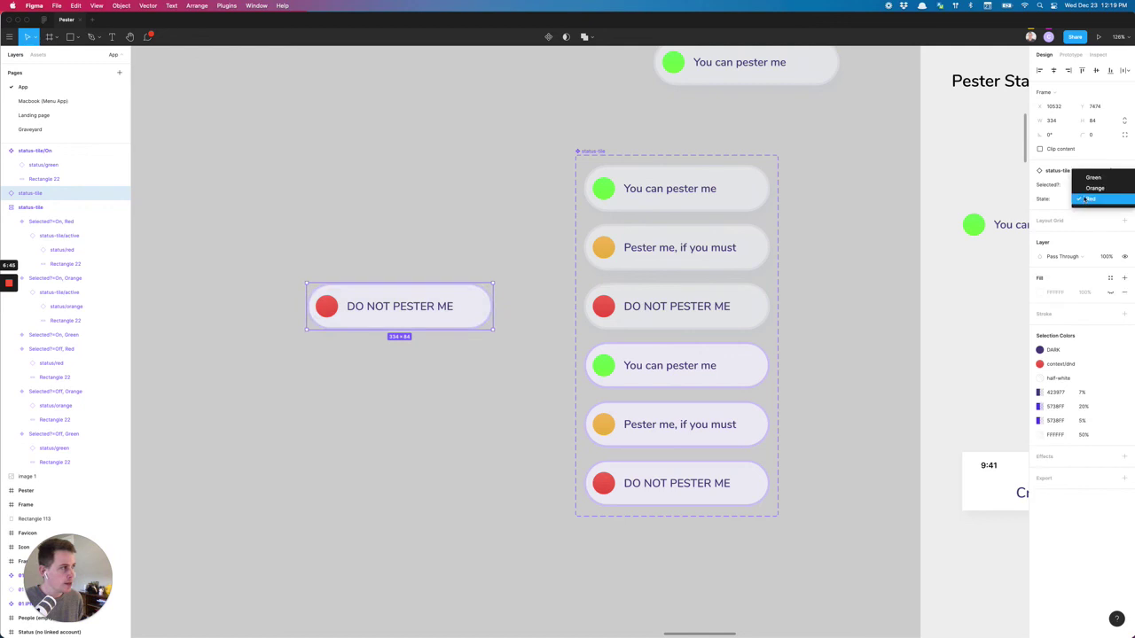
pyautogui.click(1083, 188)
pyautogui.click(1084, 202)
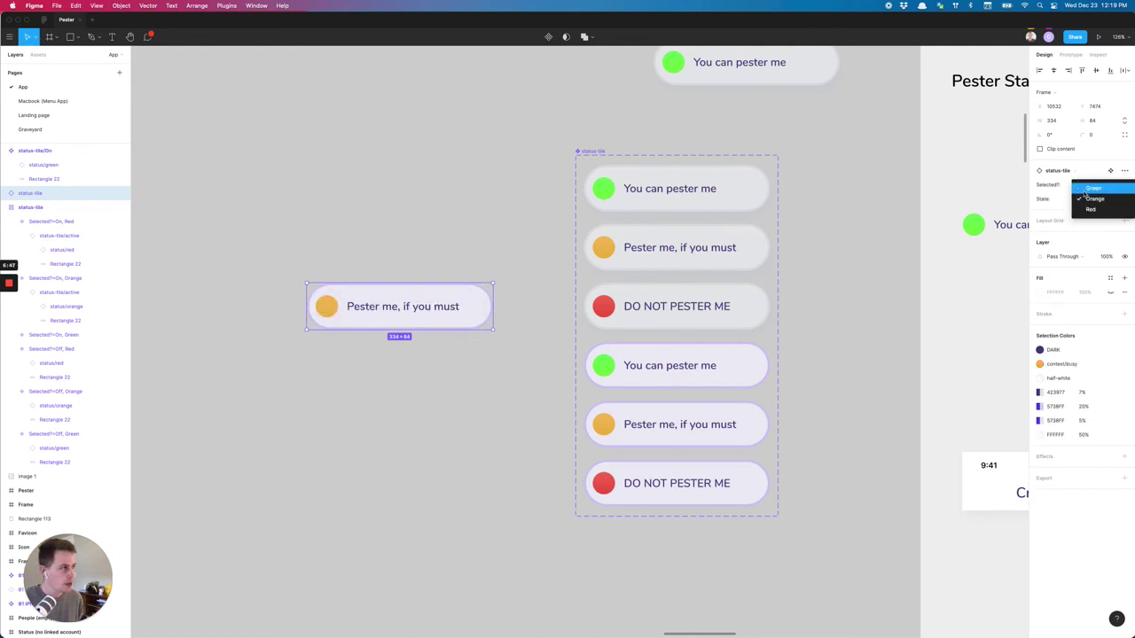
pyautogui.click(1082, 186)
pyautogui.click(476, 428)
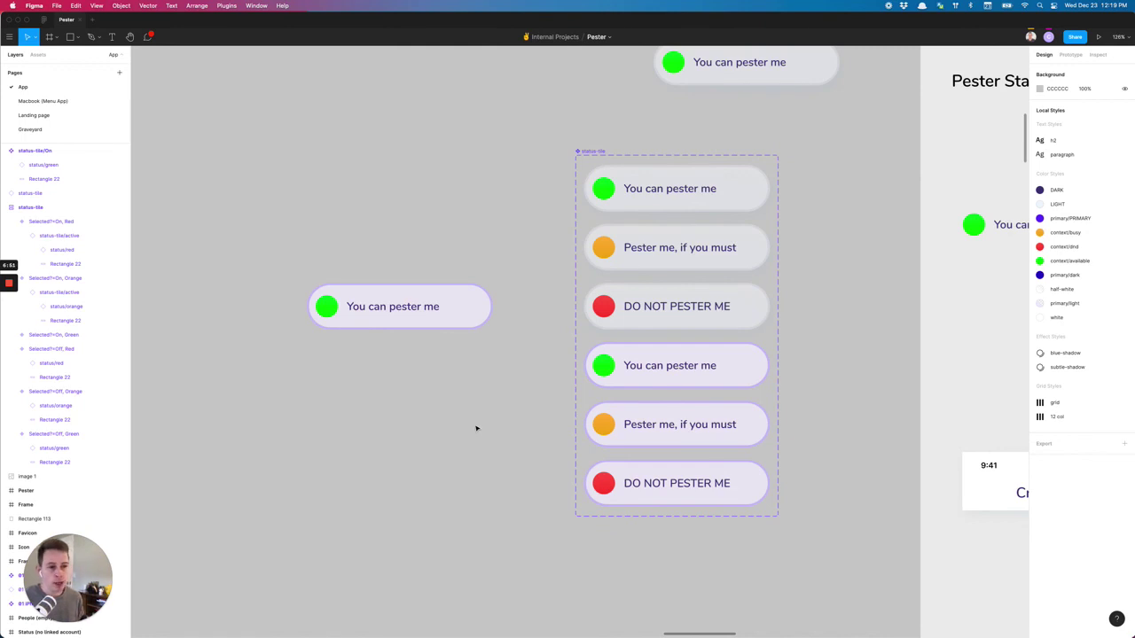
# Delete the standalone test tile
pyautogui.click(417, 319)
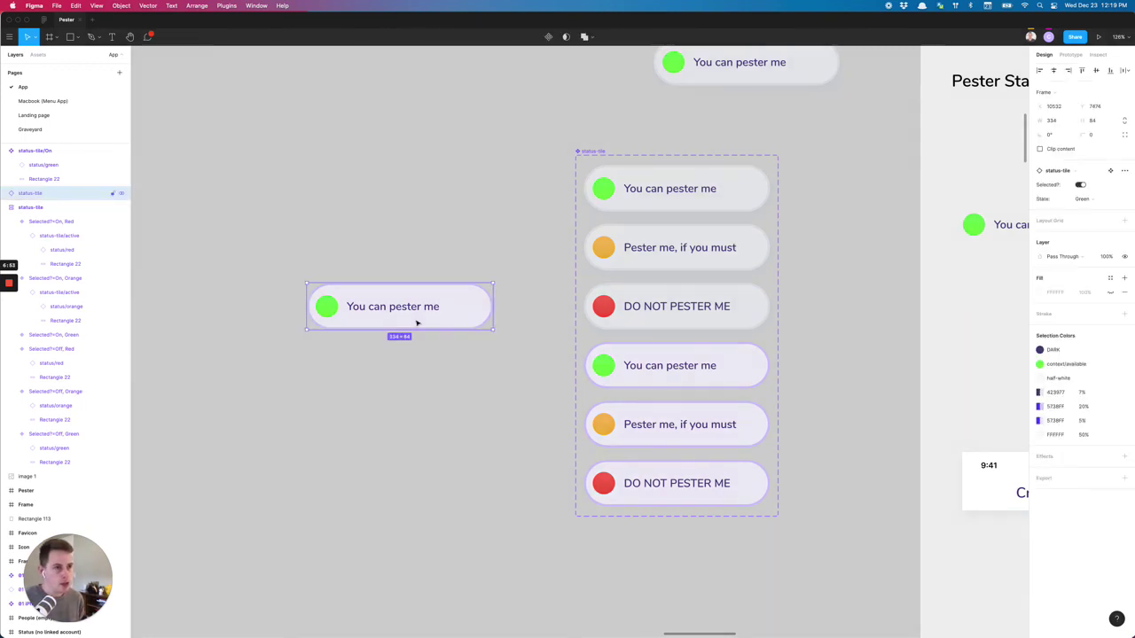
pyautogui.press('Delete')
pyautogui.click(584, 154)
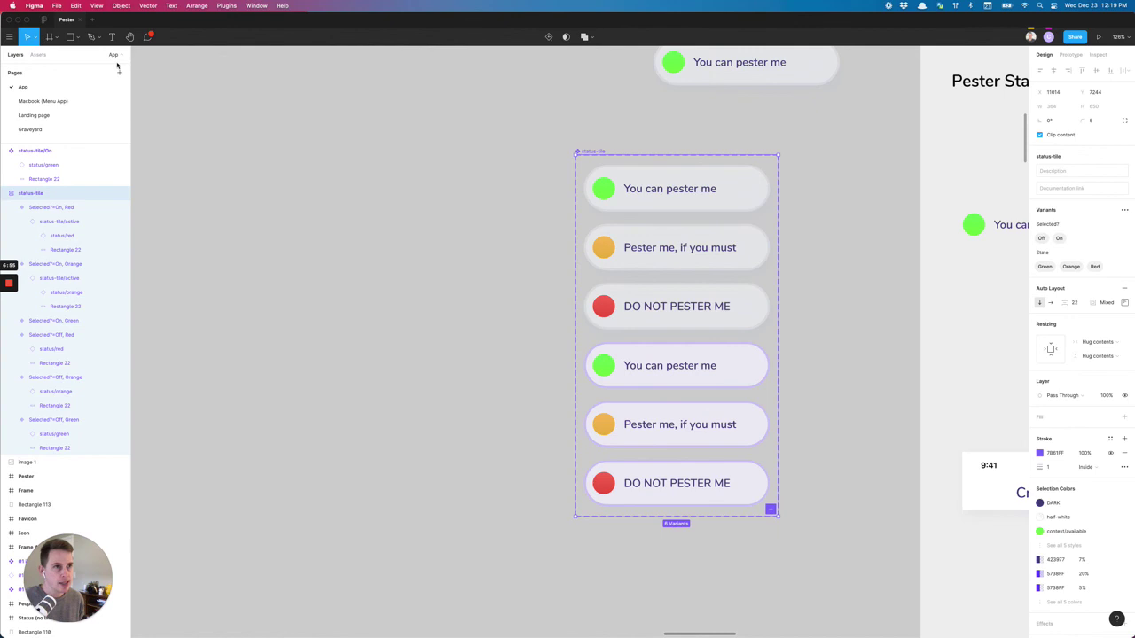
# Search the component assets for 's' and drag a 'You can pester me' instance onto the canvas
pyautogui.click(38, 54)
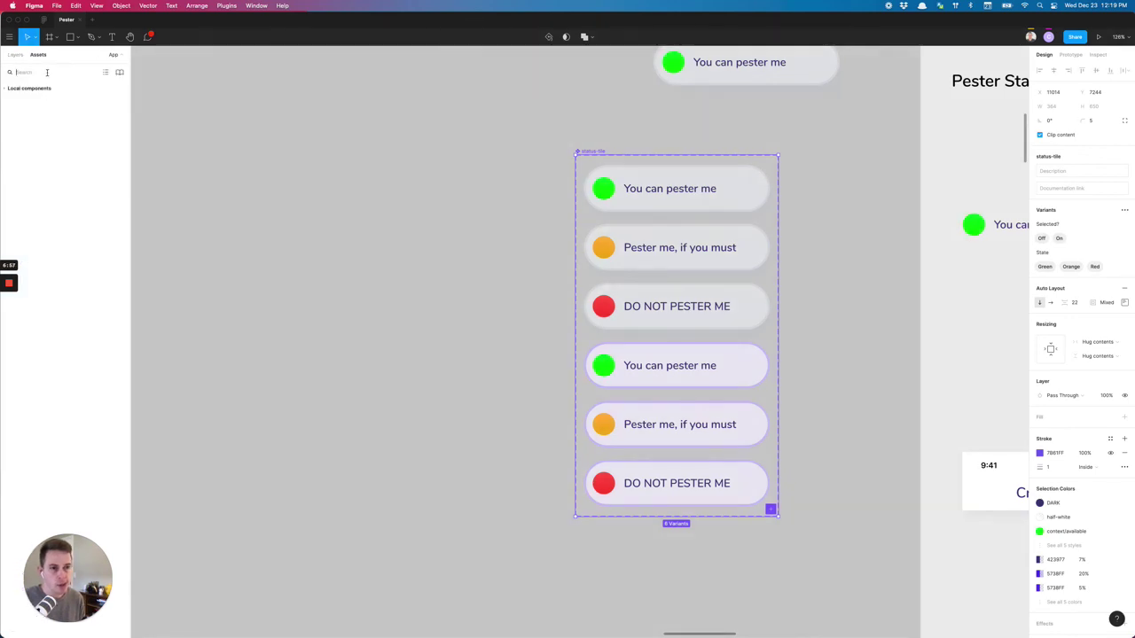
pyautogui.click(47, 73)
pyautogui.write('status')
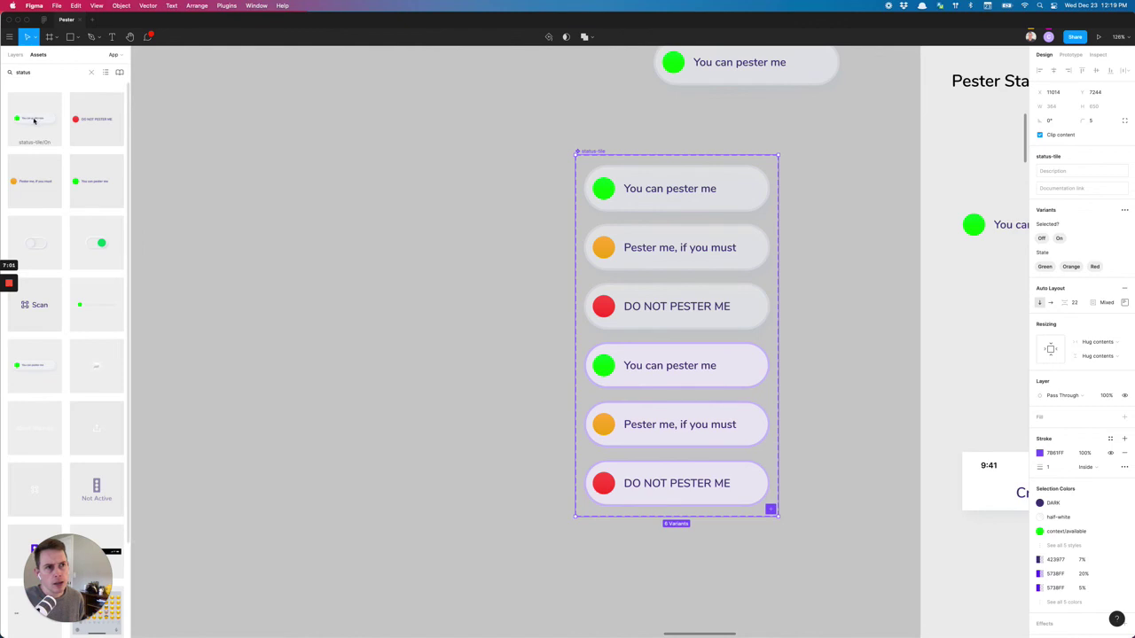
pyautogui.moveTo(33, 121); pyautogui.dragTo(334, 146)
pyautogui.click(362, 225)
# Select the 'You can pester me' and 'Pester me, if you must' statuses in Pester Statuses, then deselect them
pyautogui.hscroll(3, 363, 226)
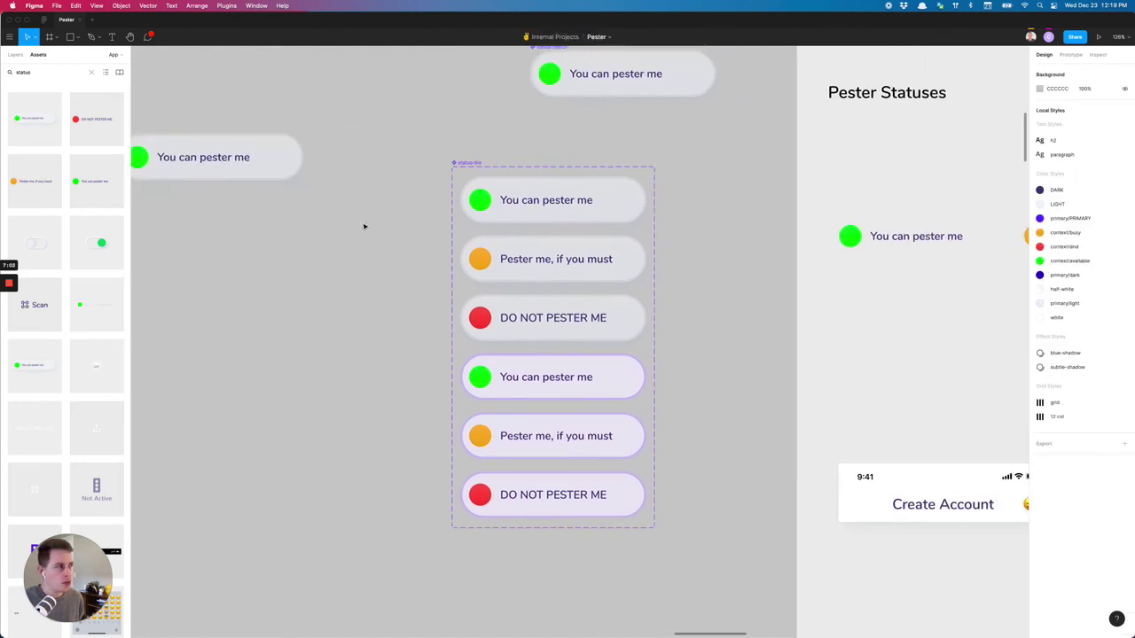
pyautogui.hscroll(2, 364, 226)
pyautogui.scroll(-5, 400, 233)
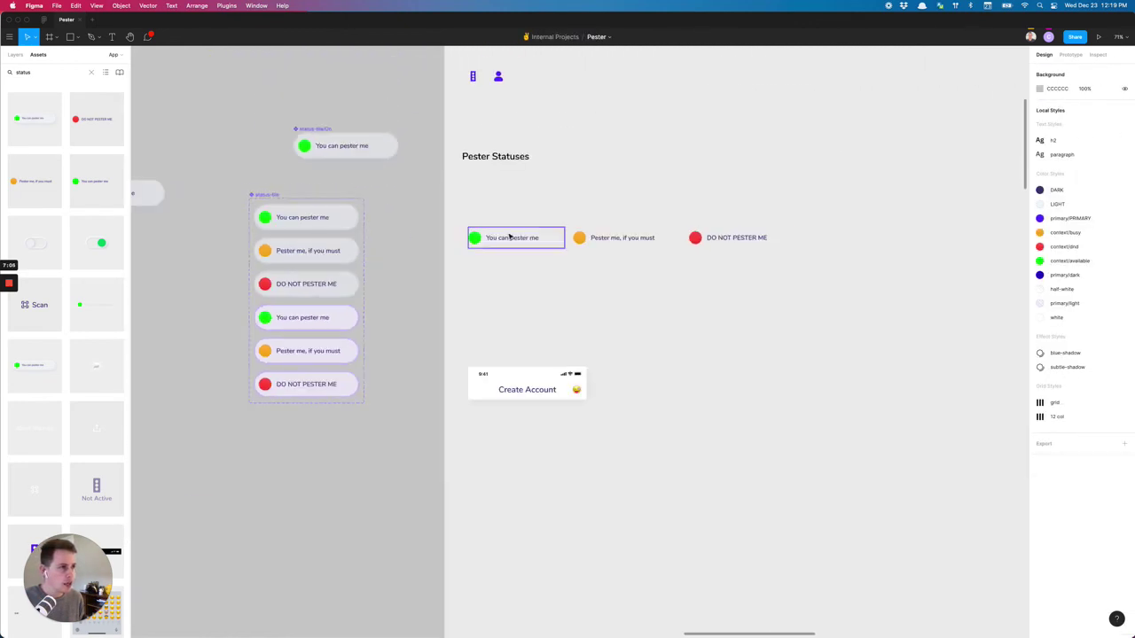
pyautogui.click(510, 237)
pyautogui.keyDown('shift'); pyautogui.click(593, 238); pyautogui.keyUp('shift')
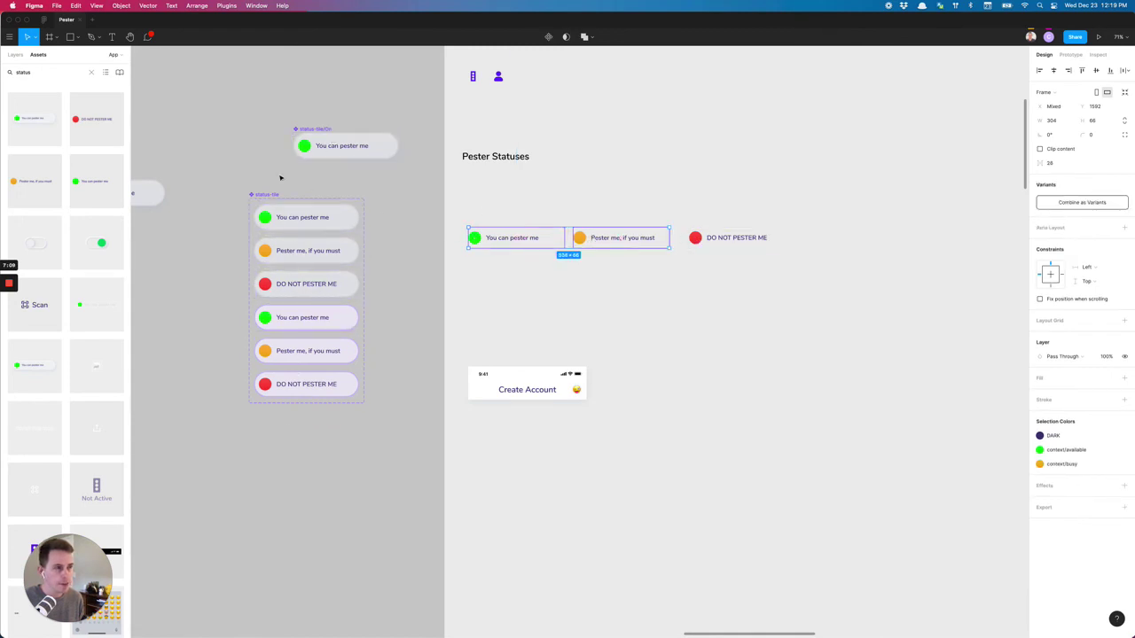
pyautogui.hscroll(-5, 280, 177)
pyautogui.click(406, 165)
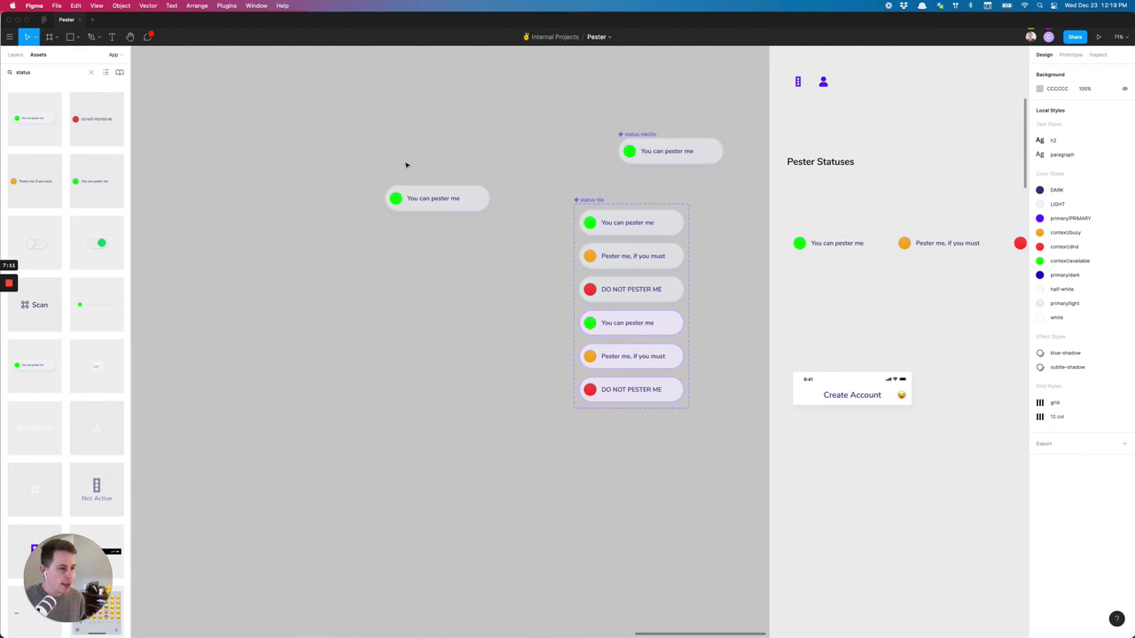